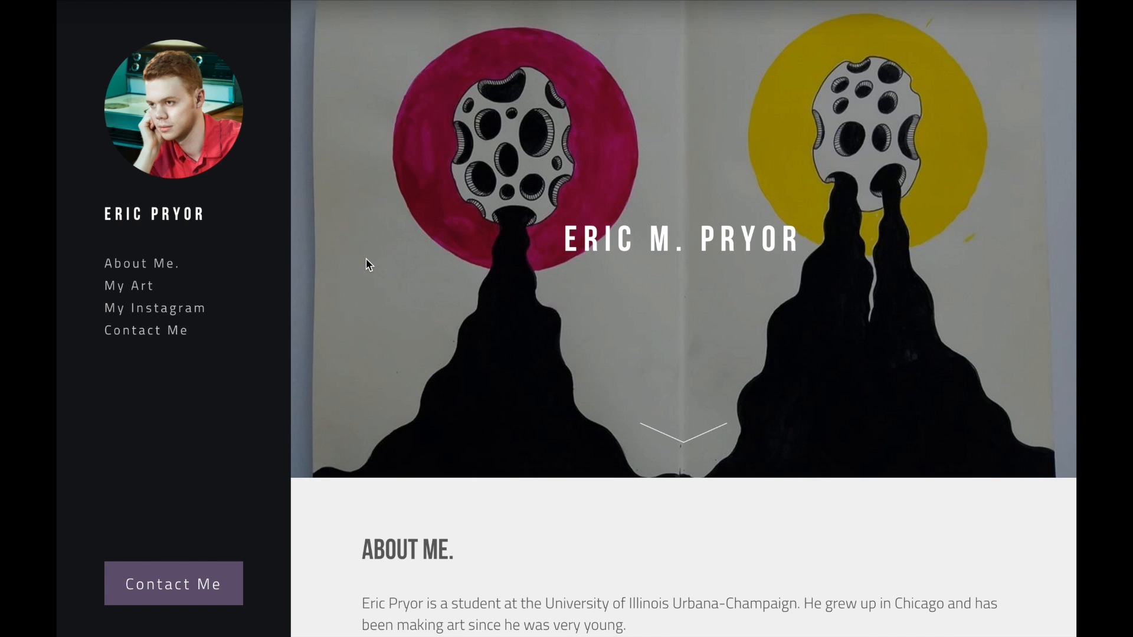
Step: Filter the templates to Portfolio and start editing the Sleek template
{"action": "scroll", "coordinate": [366, 257], "scroll_direction": "down", "scroll_amount": 5}
{"action": "scroll", "coordinate": [366, 259], "scroll_direction": "down", "scroll_amount": 5}
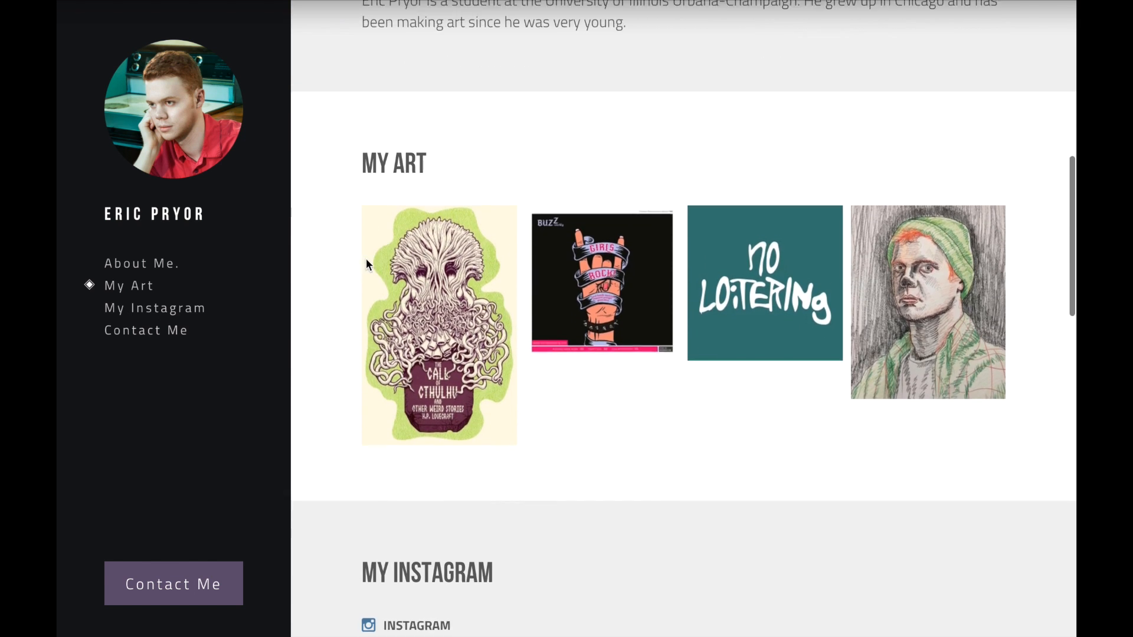
{"action": "scroll", "coordinate": [366, 260], "scroll_direction": "down", "scroll_amount": 4}
{"action": "scroll", "coordinate": [367, 266], "scroll_direction": "down", "scroll_amount": 15}
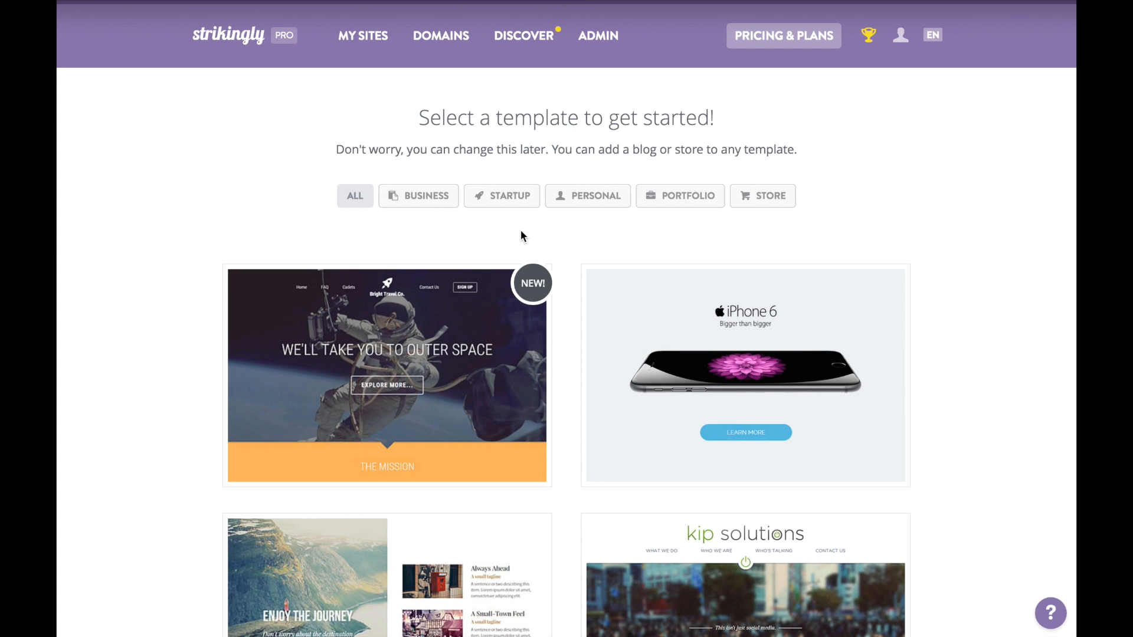
{"action": "left_click", "coordinate": [652, 200]}
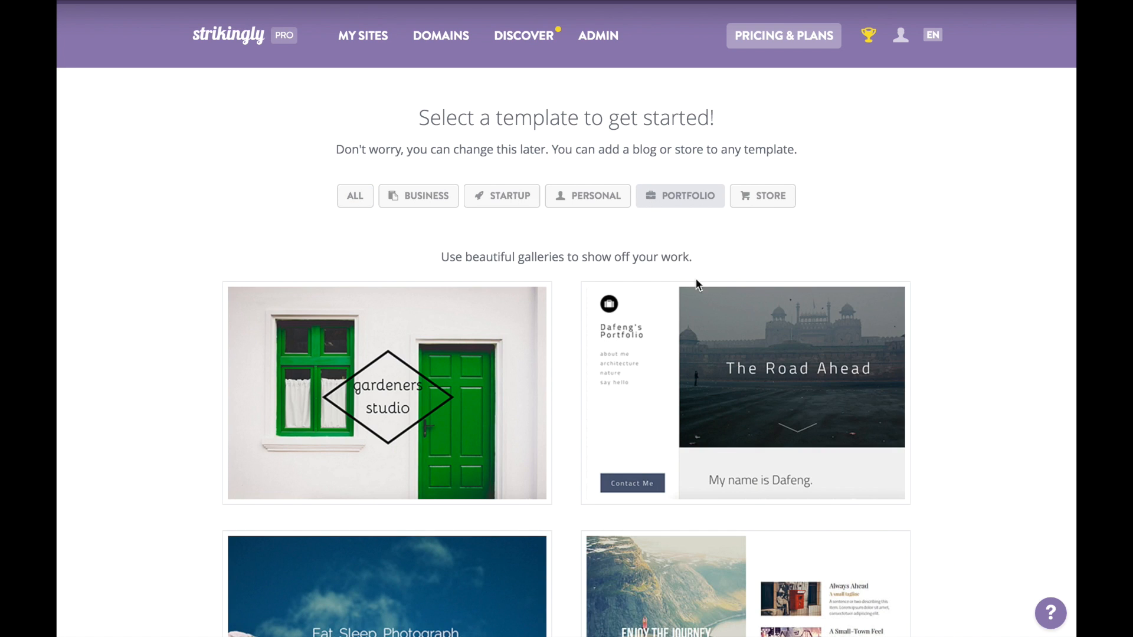
{"action": "mouse_move", "coordinate": [742, 341]}
{"action": "left_click", "coordinate": [703, 404]}
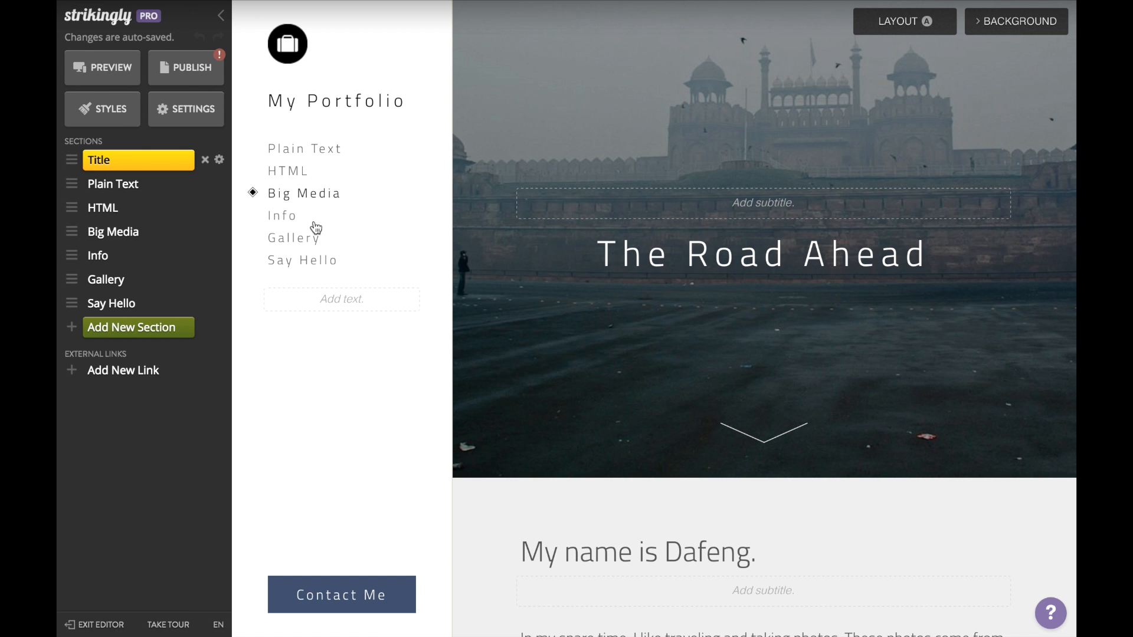
Step: Delete the HTML and Big Media sections from the template
{"action": "left_click", "coordinate": [144, 210]}
{"action": "left_click", "coordinate": [205, 207]}
{"action": "key", "text": "Return"}
{"action": "left_click", "coordinate": [204, 208]}
{"action": "key", "text": "Return"}
Step: Delete the Info, Gallery and Say Hello sections, leaving Title and Plain Text
{"action": "left_click", "coordinate": [205, 208]}
{"action": "left_click", "coordinate": [690, 226]}
{"action": "left_click", "coordinate": [205, 208]}
{"action": "left_click", "coordinate": [689, 227]}
{"action": "left_click", "coordinate": [205, 208]}
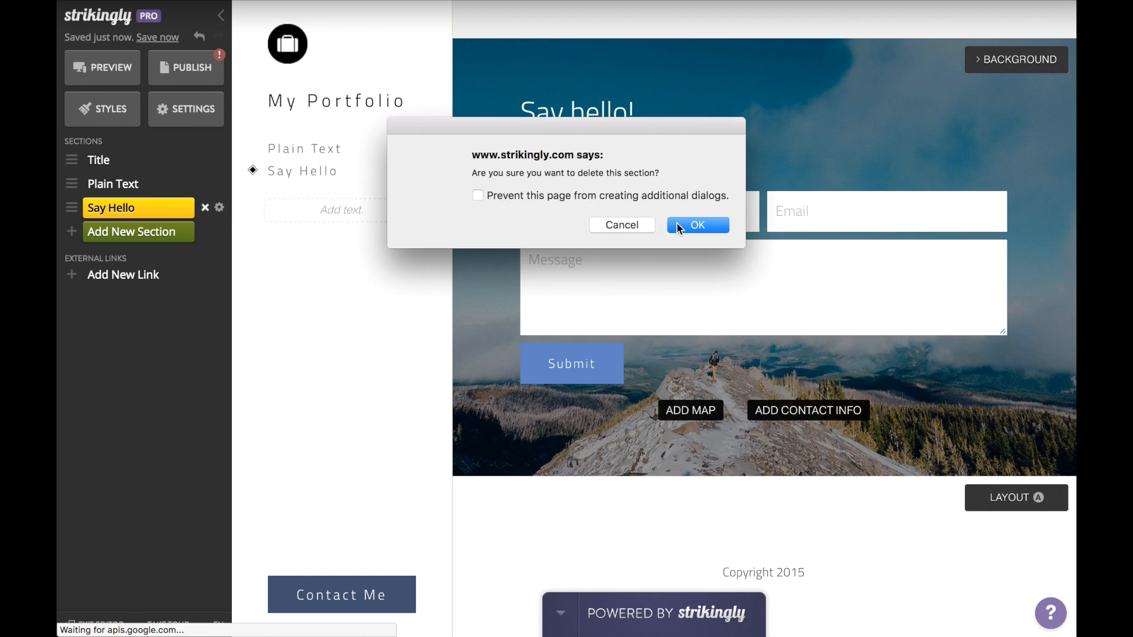
{"action": "left_click", "coordinate": [691, 227]}
{"action": "scroll", "coordinate": [362, 159], "scroll_direction": "up", "scroll_amount": 5}
{"action": "left_click", "coordinate": [285, 43]}
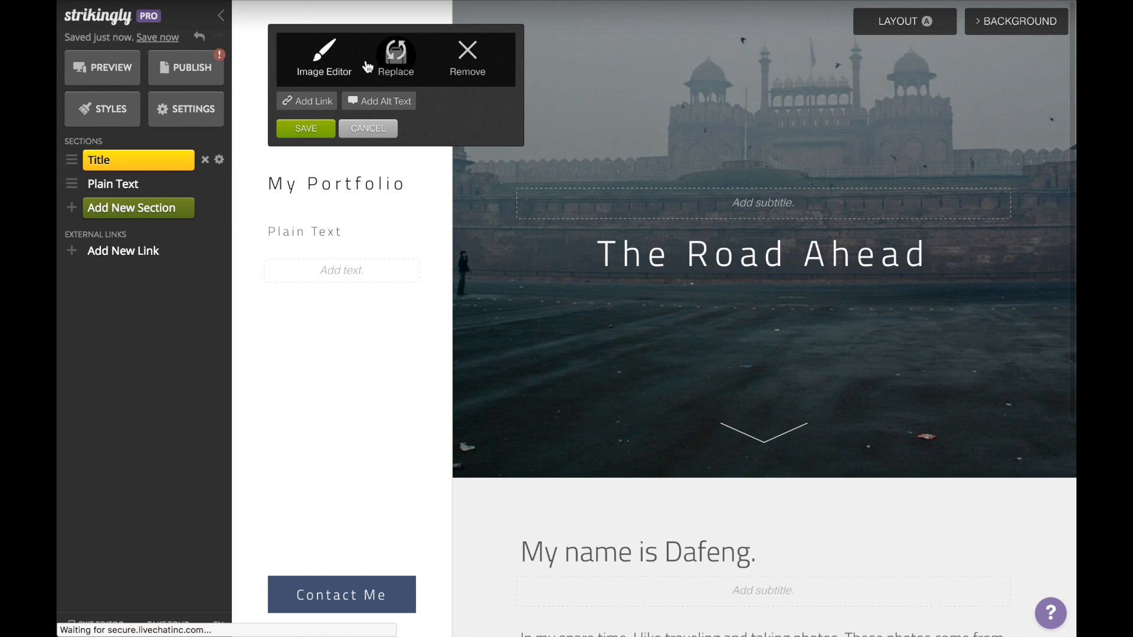
Step: Replace the sidebar logo with the uploaded headshot.png photo
{"action": "left_click", "coordinate": [397, 59]}
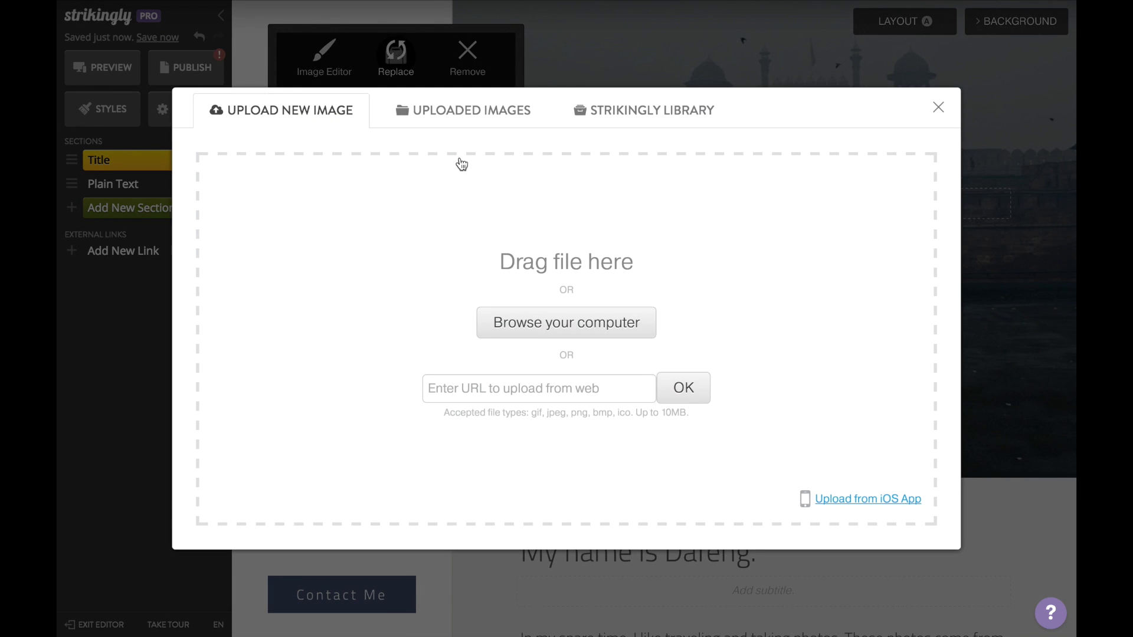
{"action": "left_click", "coordinate": [512, 313]}
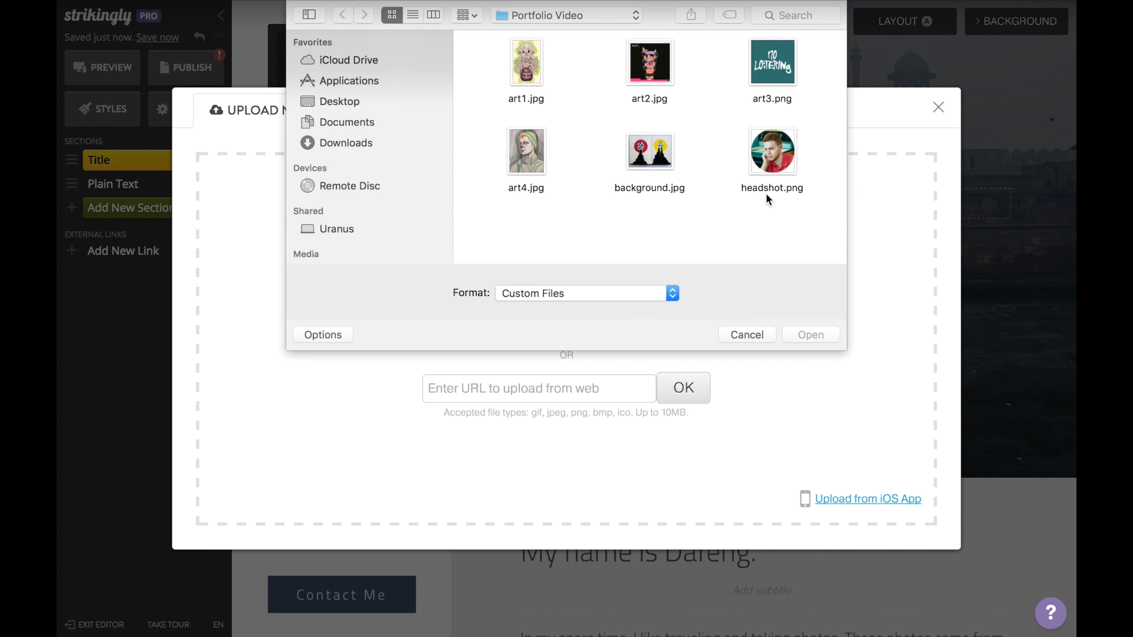
{"action": "double_click", "coordinate": [767, 154]}
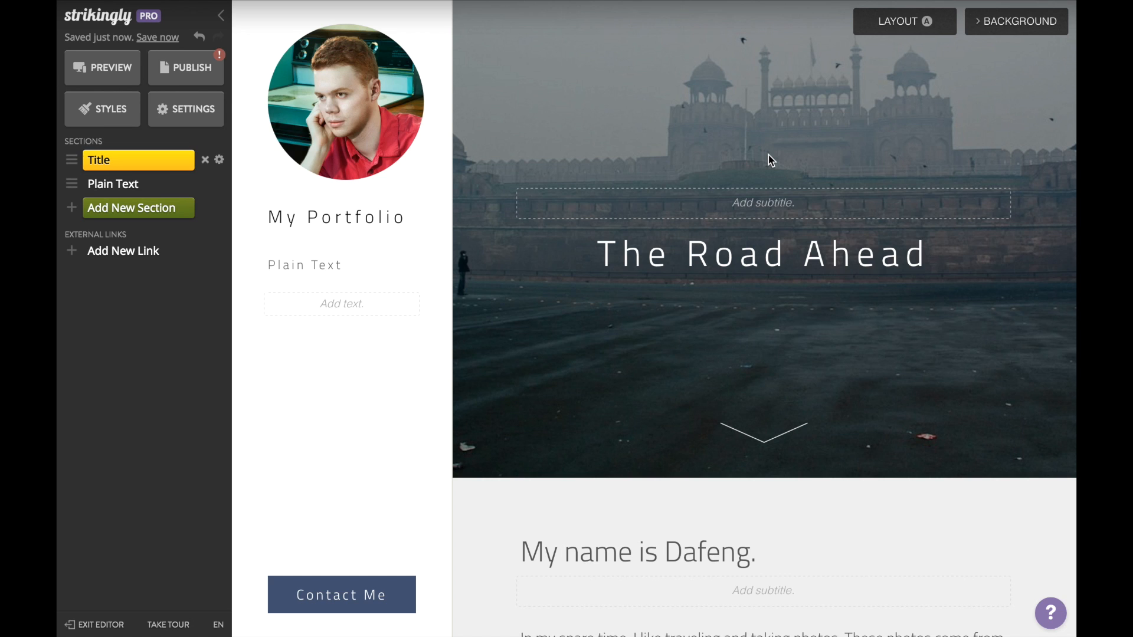
Step: Put the artist's name in the sidebar heading and their full name in the main title
{"action": "left_click", "coordinate": [379, 217]}
{"action": "key", "text": "ctrl+a"}
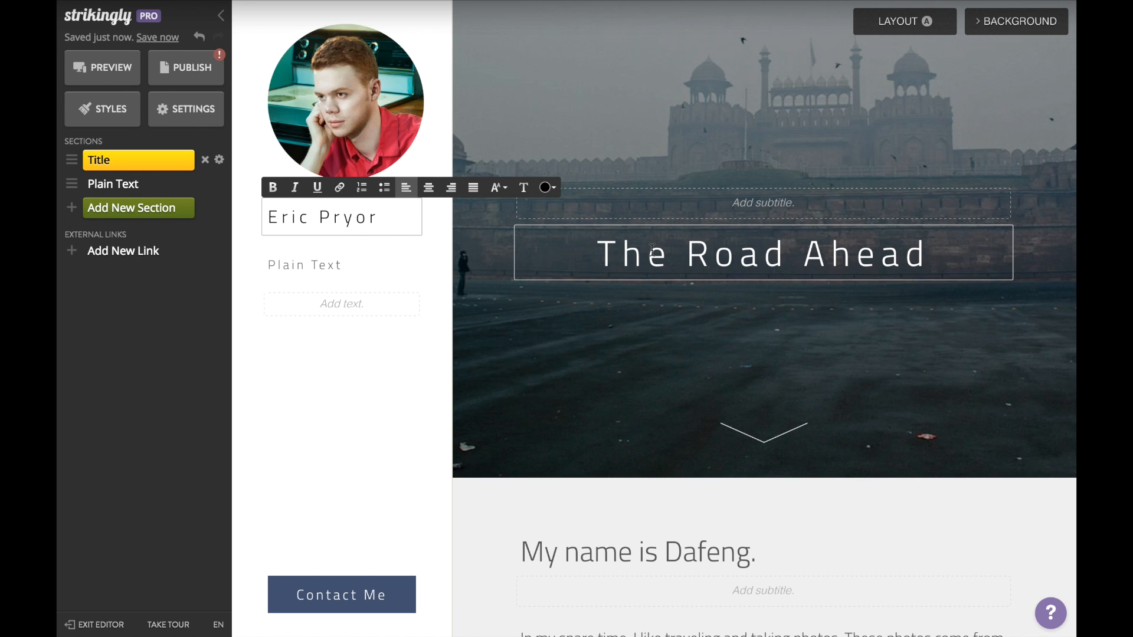
{"action": "left_click", "coordinate": [652, 248]}
{"action": "type", "text": "E"}
{"action": "key", "text": "ctrl+a"}
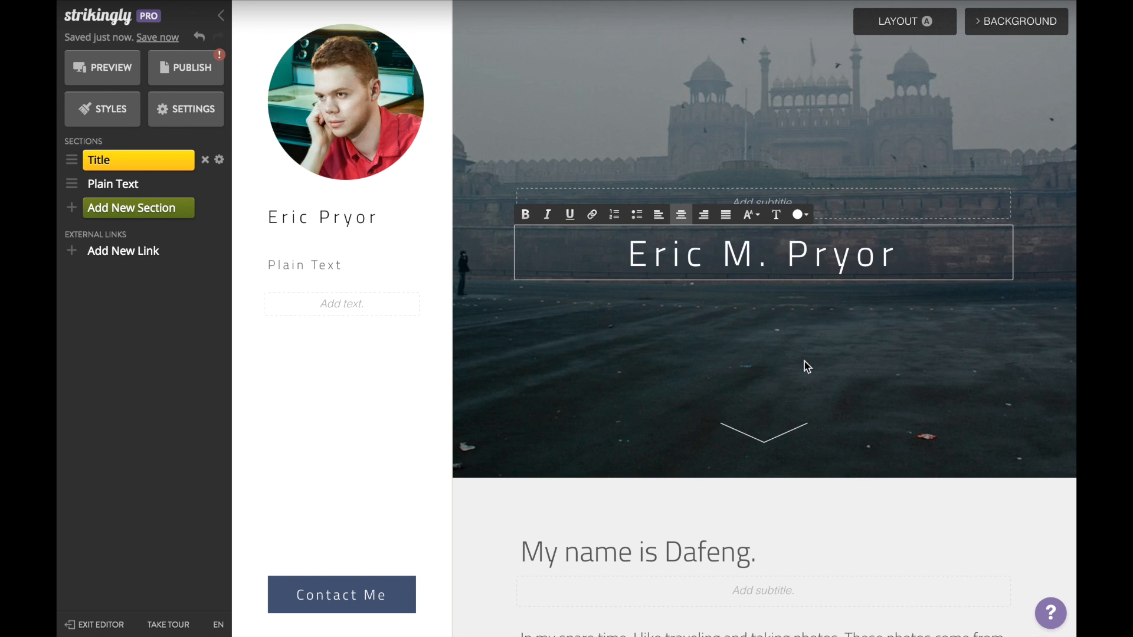
Step: Upload background.jpg as the title section's background image and save it
{"action": "left_click", "coordinate": [1016, 54]}
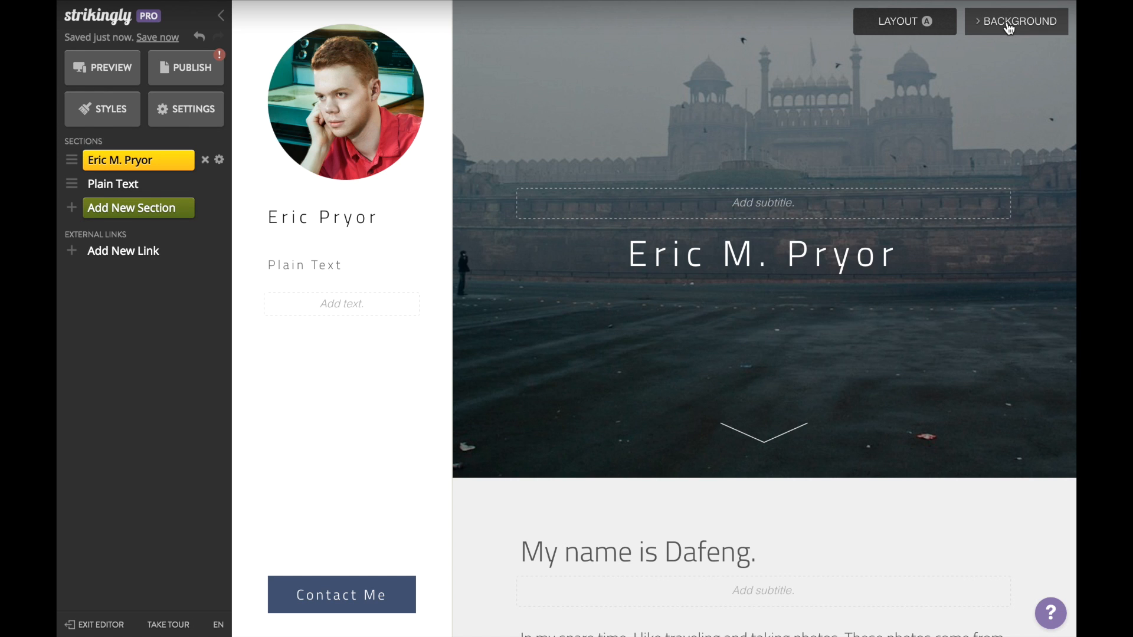
{"action": "left_click", "coordinate": [1009, 26]}
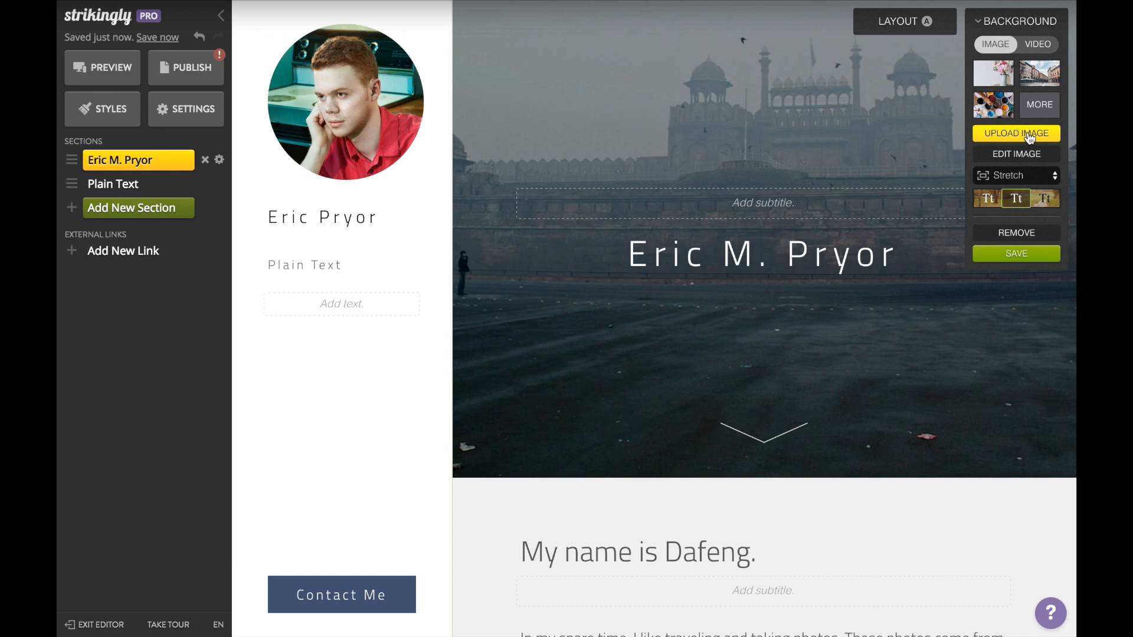
{"action": "left_click", "coordinate": [1029, 138]}
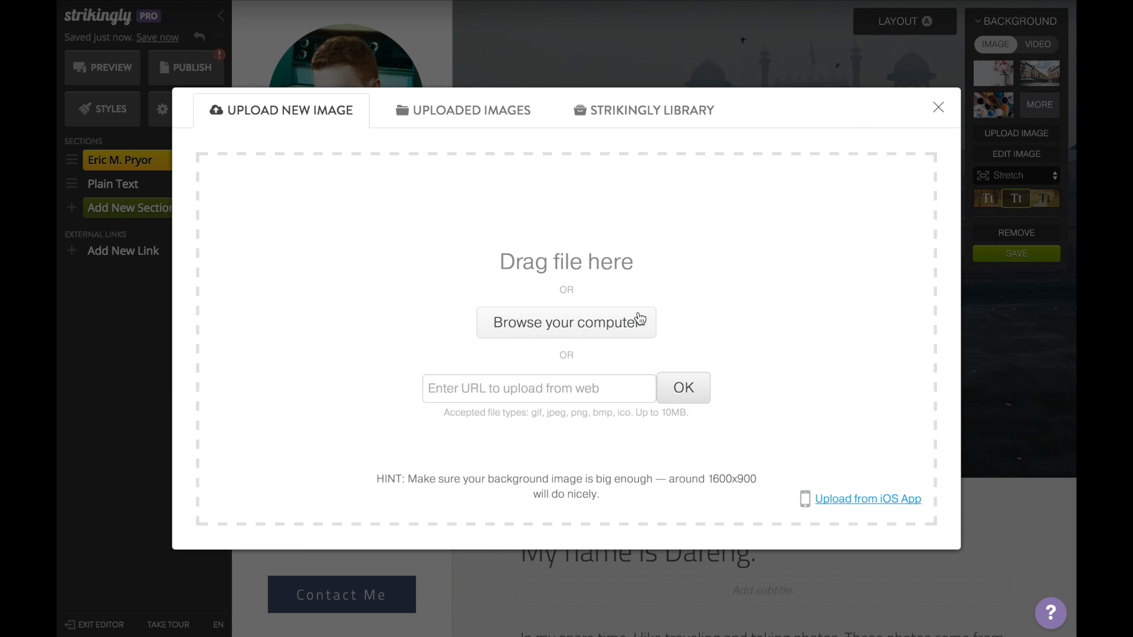
{"action": "left_click", "coordinate": [640, 320]}
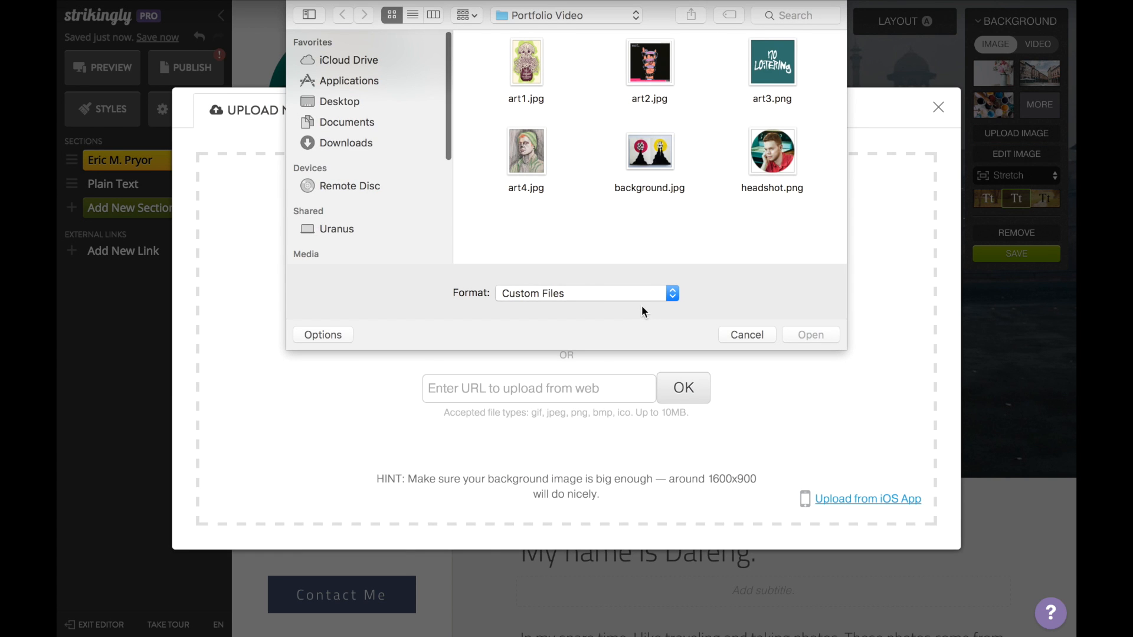
{"action": "double_click", "coordinate": [643, 151]}
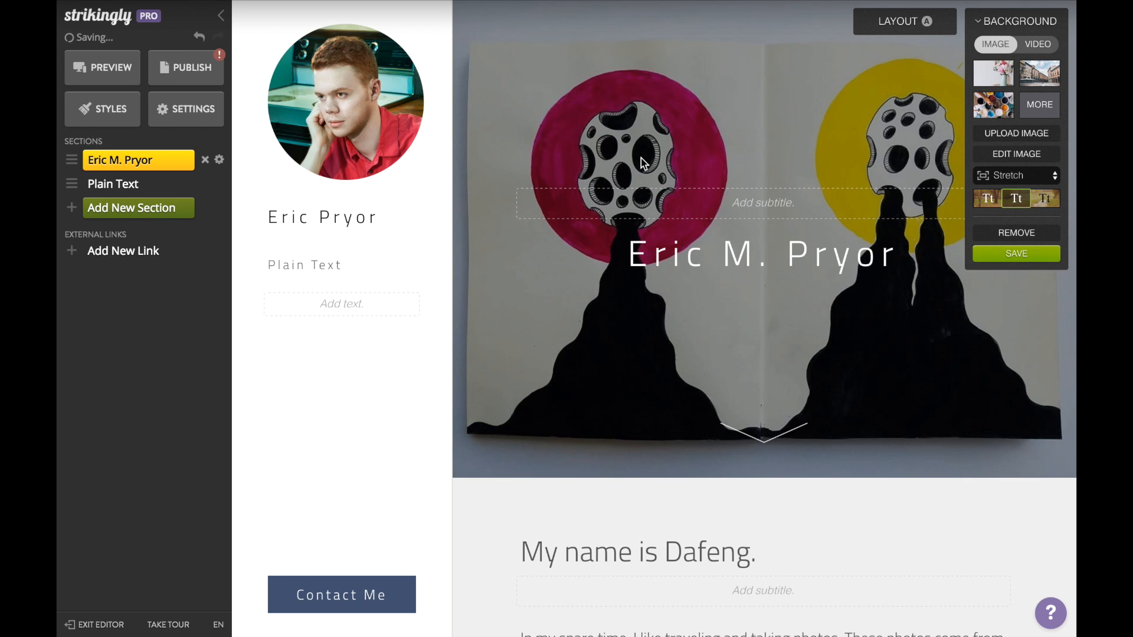
{"action": "left_click", "coordinate": [1016, 253]}
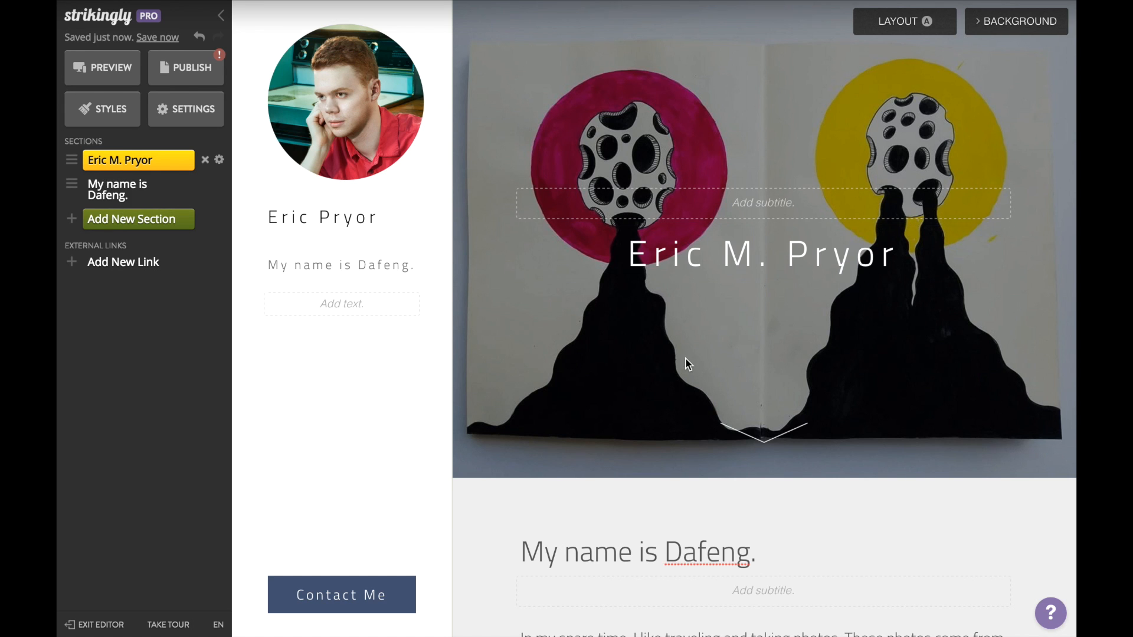
Step: Change the intro section heading to 'About Me.'
{"action": "scroll", "coordinate": [685, 358], "scroll_direction": "down", "scroll_amount": 3}
{"action": "left_click", "coordinate": [652, 387]}
{"action": "key", "text": "ctrl+a"}
{"action": "type", "text": "About Me."}
Step: Replace the body paragraph with the pasted biography and remove its bold formatting
{"action": "left_click", "coordinate": [660, 462]}
{"action": "key", "text": "ctrl+a"}
{"action": "key", "text": "BackSpace"}
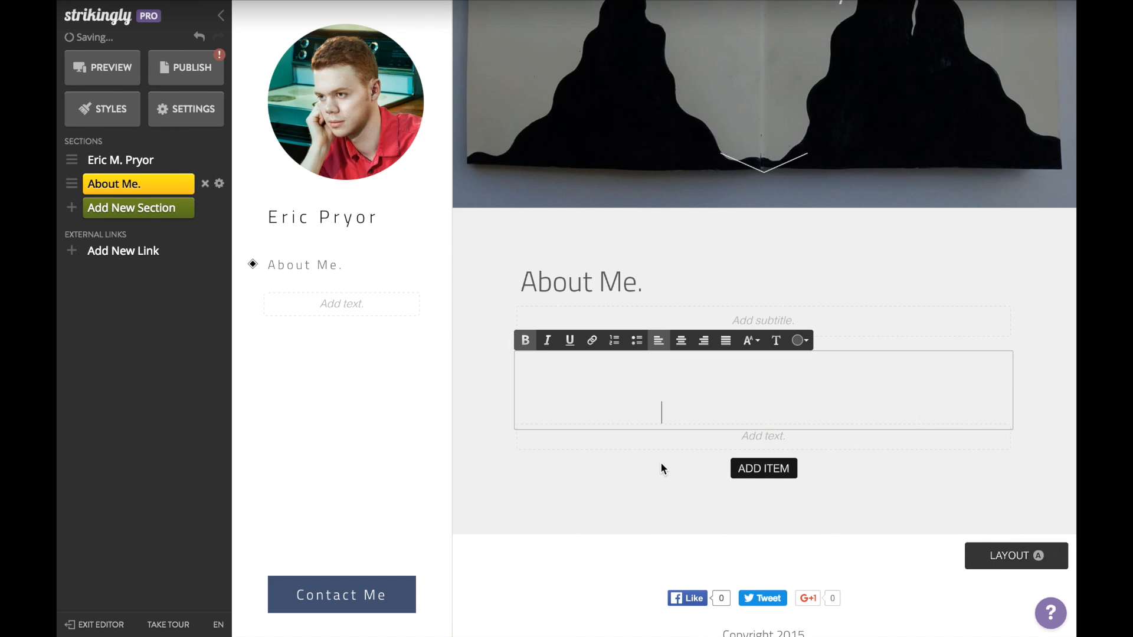
{"action": "key", "text": "ctrl+a"}
{"action": "left_click", "coordinate": [525, 340]}
{"action": "left_click", "coordinate": [522, 451]}
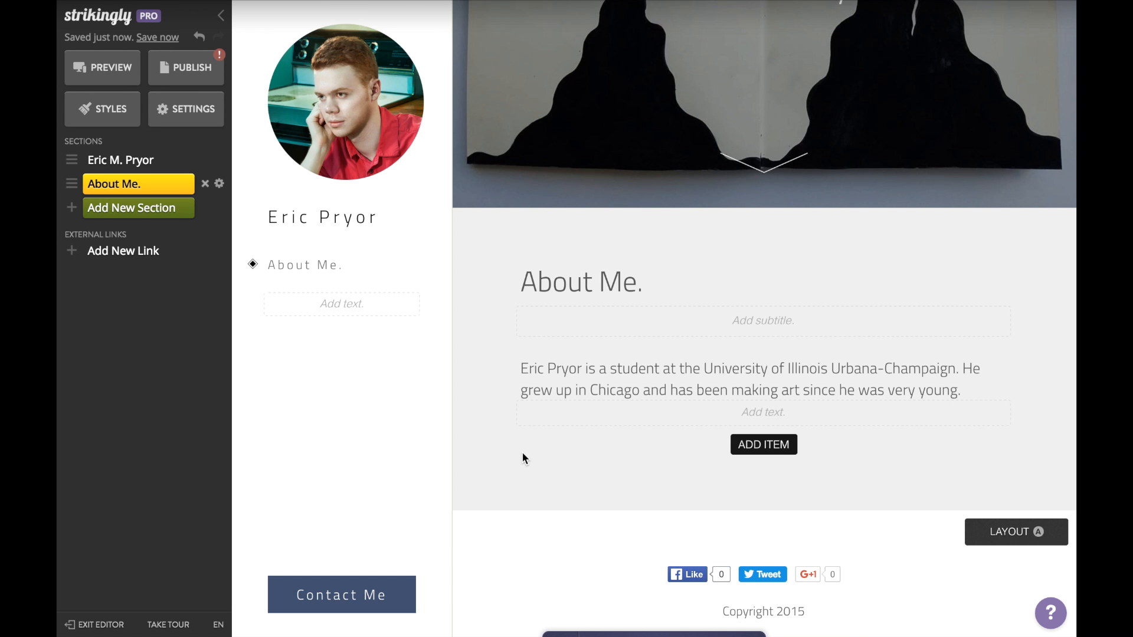
{"action": "left_click", "coordinate": [162, 222]}
Step: Add a Gallery section and title it 'My Art'
{"action": "scroll", "coordinate": [288, 296], "scroll_direction": "down", "scroll_amount": 1}
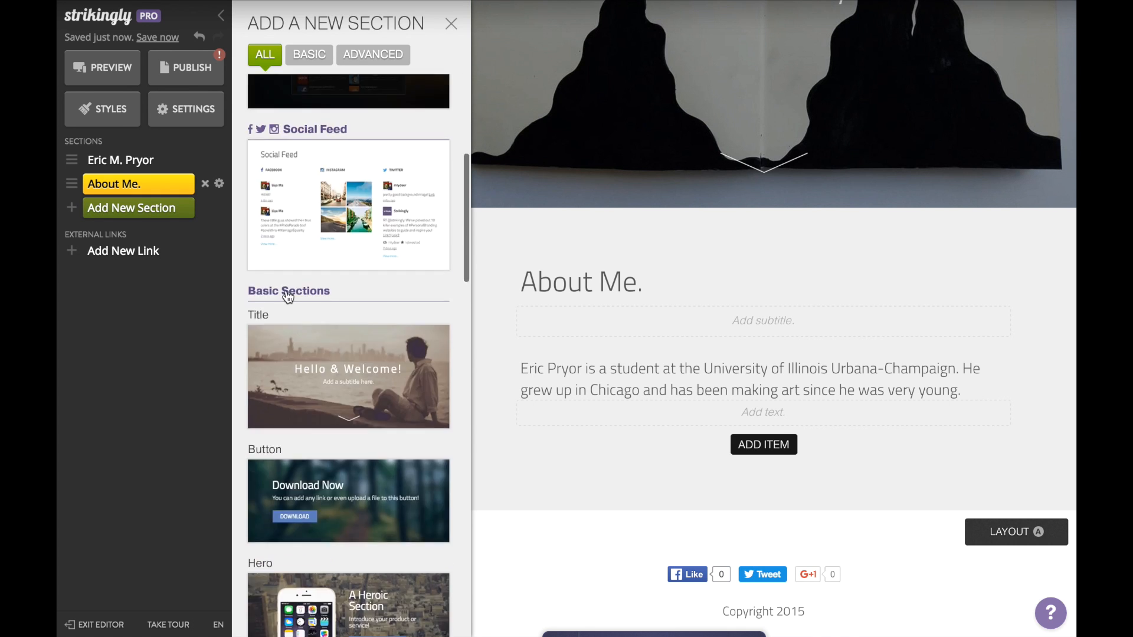
{"action": "scroll", "coordinate": [287, 297], "scroll_direction": "down", "scroll_amount": 8}
{"action": "left_click", "coordinate": [311, 467]}
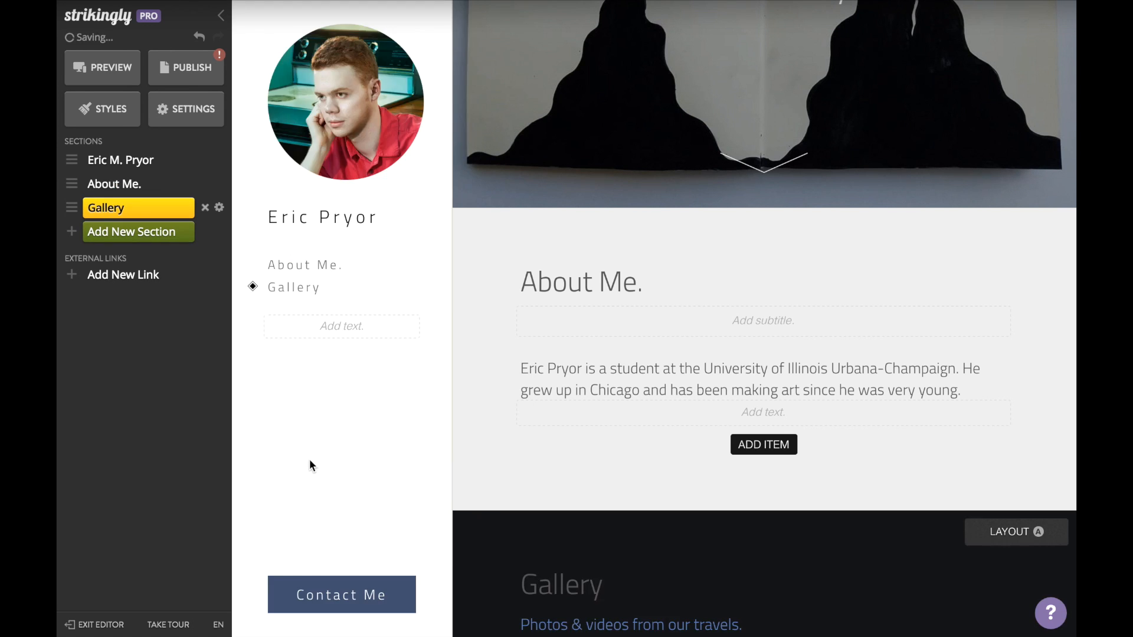
{"action": "double_click", "coordinate": [561, 157]}
{"action": "type", "text": "My Art"}
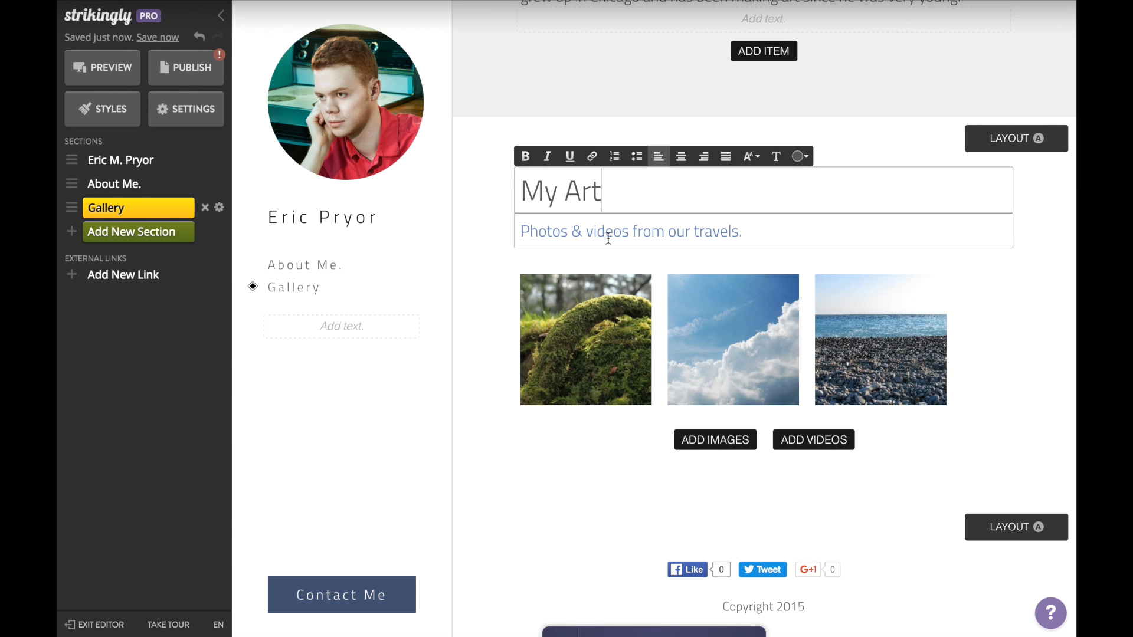
Step: Replace the first two sample images with art1.jpg and art2
{"action": "left_click", "coordinate": [587, 342]}
{"action": "left_click", "coordinate": [589, 345]}
{"action": "left_click", "coordinate": [620, 328]}
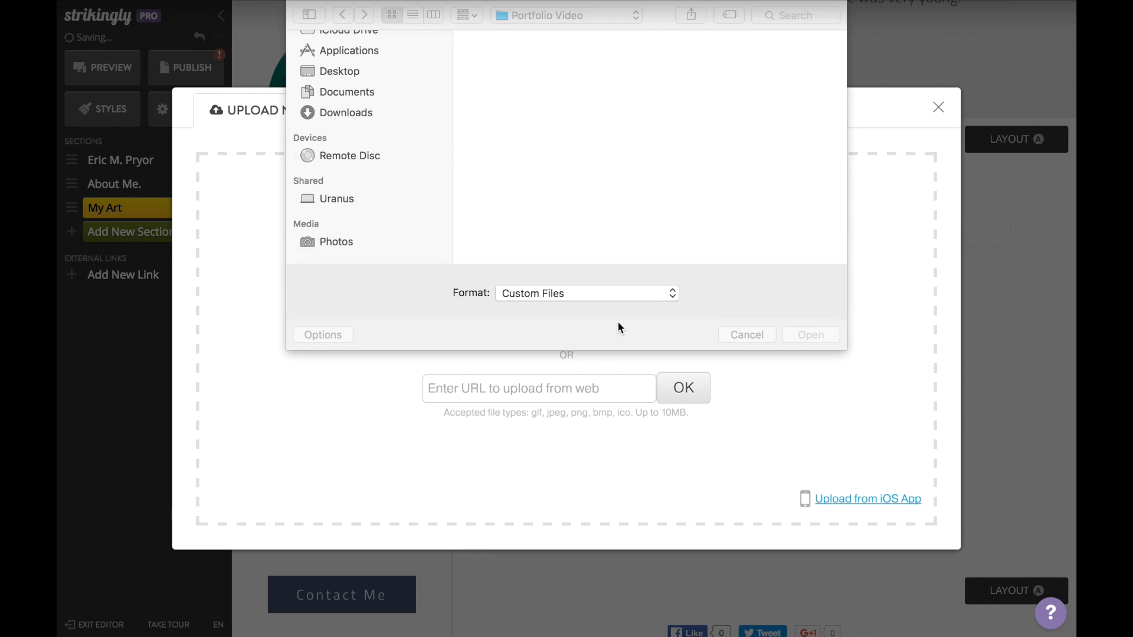
{"action": "double_click", "coordinate": [525, 61]}
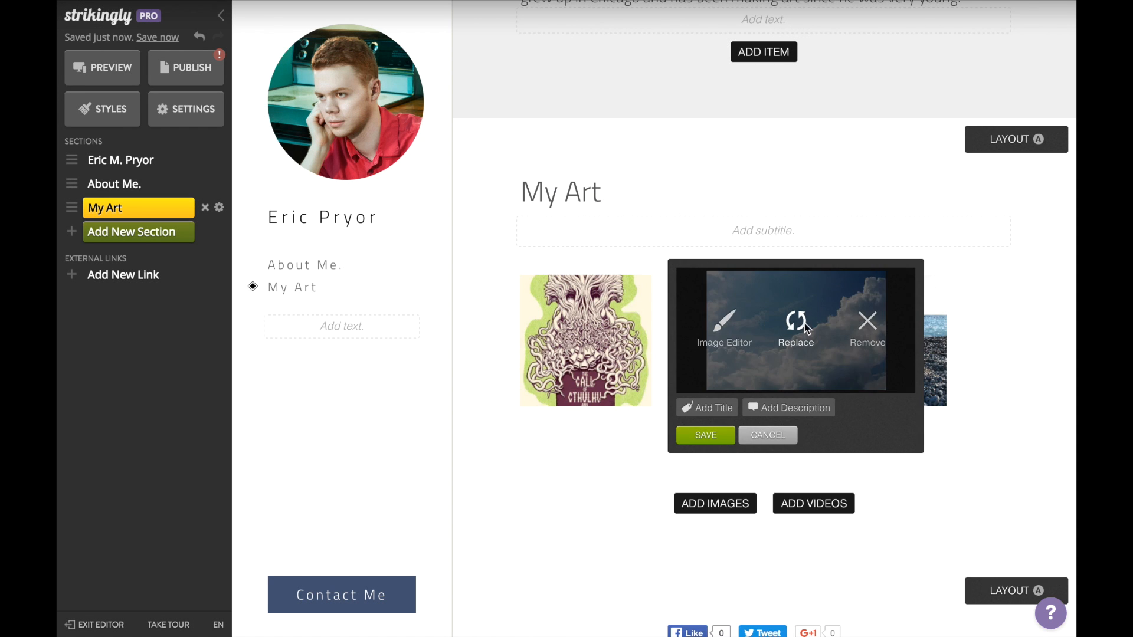
{"action": "left_click", "coordinate": [805, 329]}
{"action": "left_click", "coordinate": [603, 321]}
{"action": "double_click", "coordinate": [660, 59]}
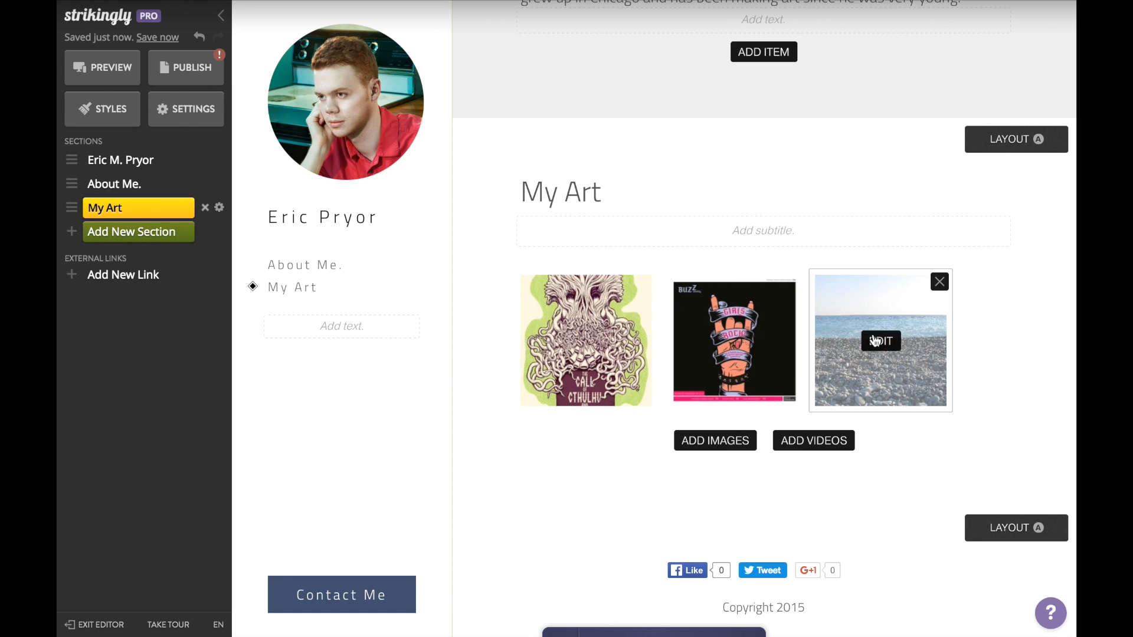
Step: Replace the third image with art3.png, add art4 as a fourth, and change the layout
{"action": "left_click", "coordinate": [874, 339]}
{"action": "left_click", "coordinate": [921, 330]}
{"action": "left_click", "coordinate": [633, 326]}
{"action": "double_click", "coordinate": [785, 63]}
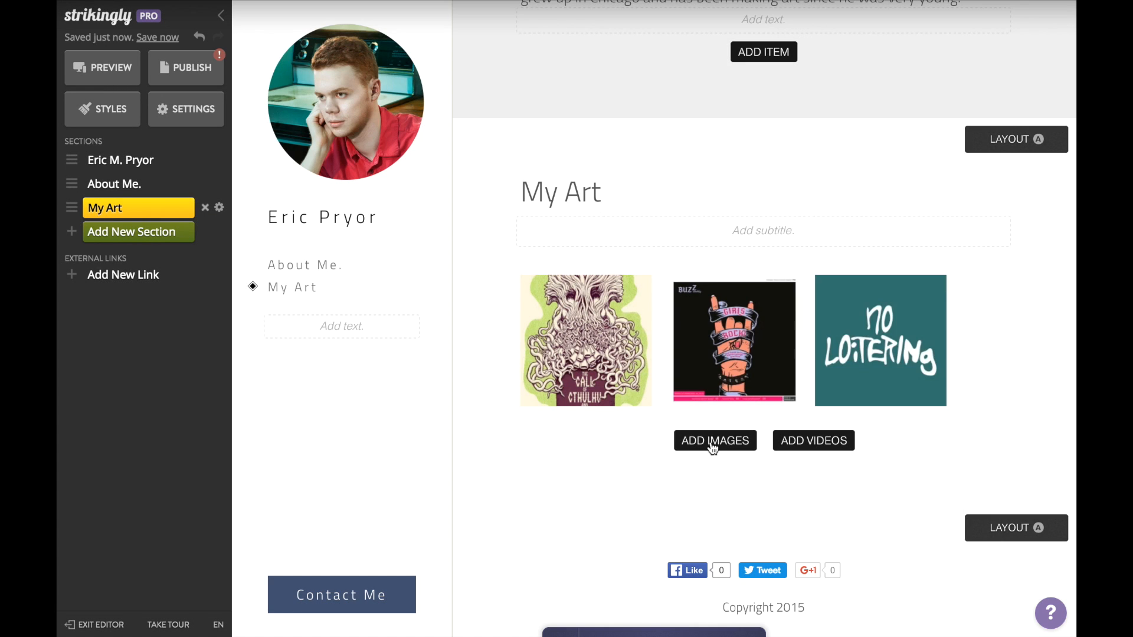
{"action": "left_click", "coordinate": [718, 440]}
{"action": "left_click", "coordinate": [607, 323]}
{"action": "double_click", "coordinate": [534, 158]}
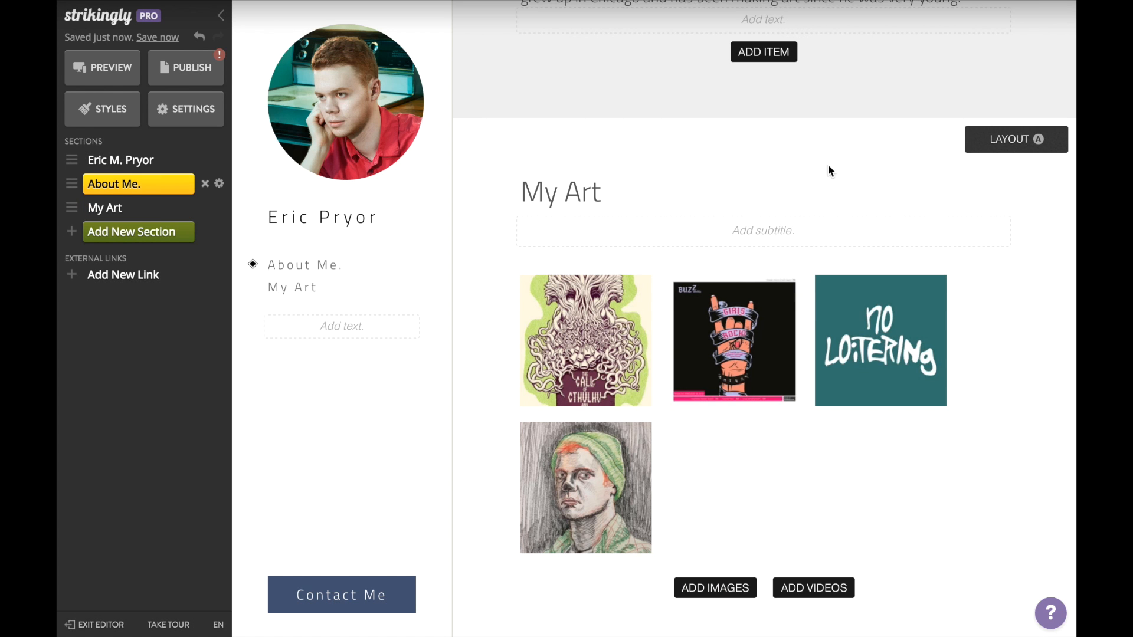
{"action": "left_click", "coordinate": [1011, 142]}
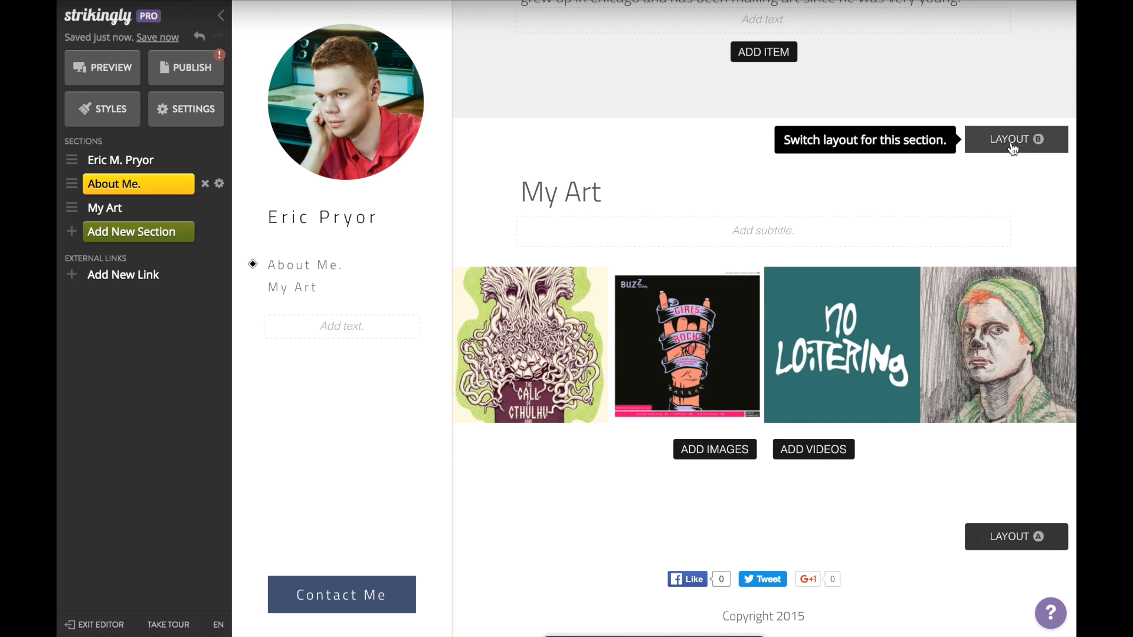
Step: Switch the My Art gallery from layout B to layout C, a staggered grid
{"action": "left_click", "coordinate": [1013, 141]}
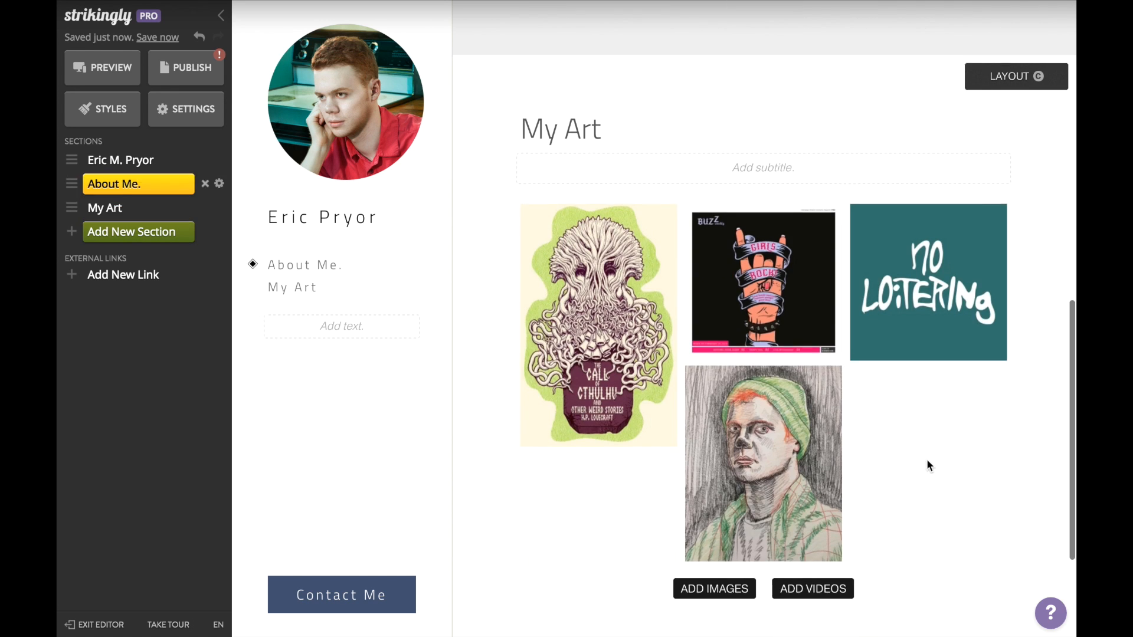
{"action": "scroll", "coordinate": [927, 460], "scroll_direction": "down", "scroll_amount": 1}
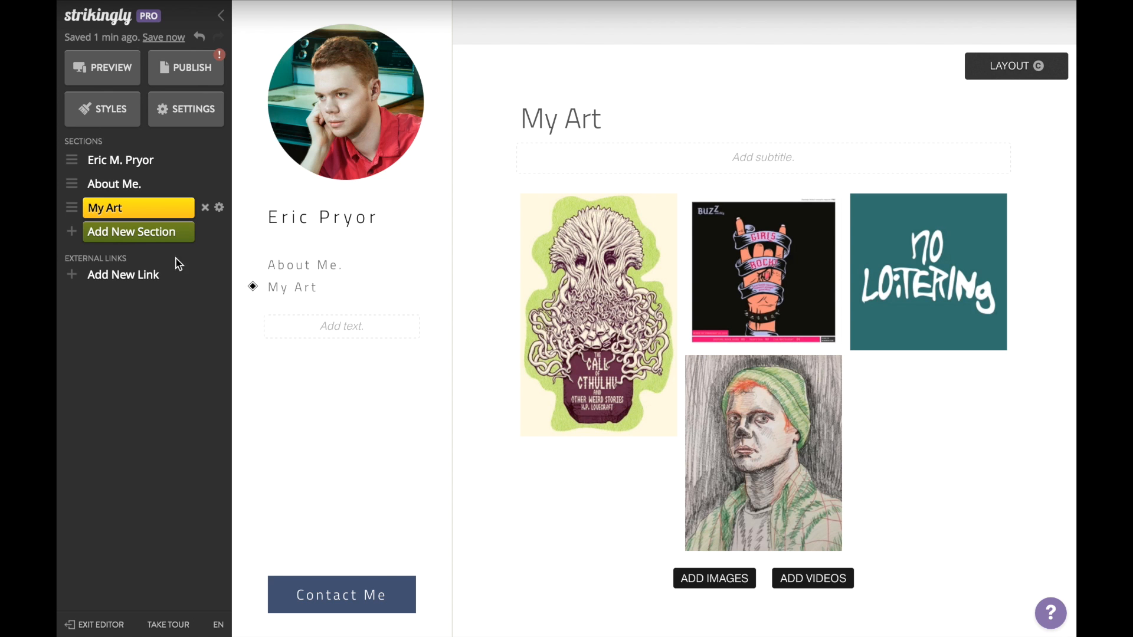
Step: Add a Social Feed section headed 'My Instagram' with its subtitle deleted
{"action": "left_click", "coordinate": [159, 241]}
{"action": "scroll", "coordinate": [322, 284], "scroll_direction": "up", "scroll_amount": 15}
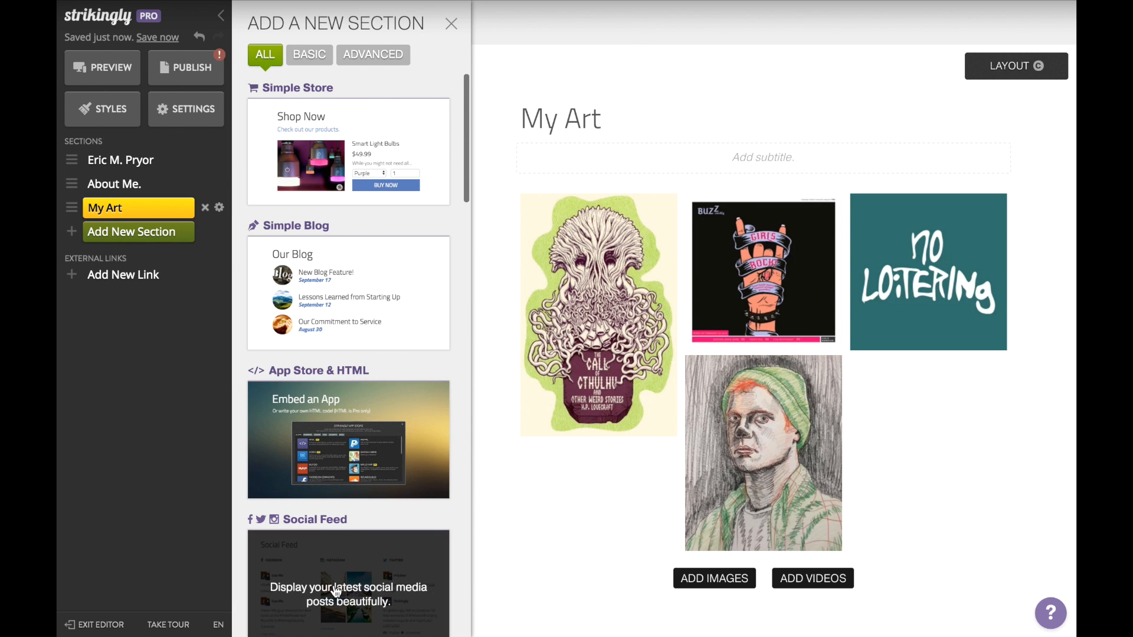
{"action": "left_click", "coordinate": [336, 590]}
{"action": "triple_click", "coordinate": [589, 302]}
{"action": "type", "text": "My Instagram"}
{"action": "triple_click", "coordinate": [586, 358]}
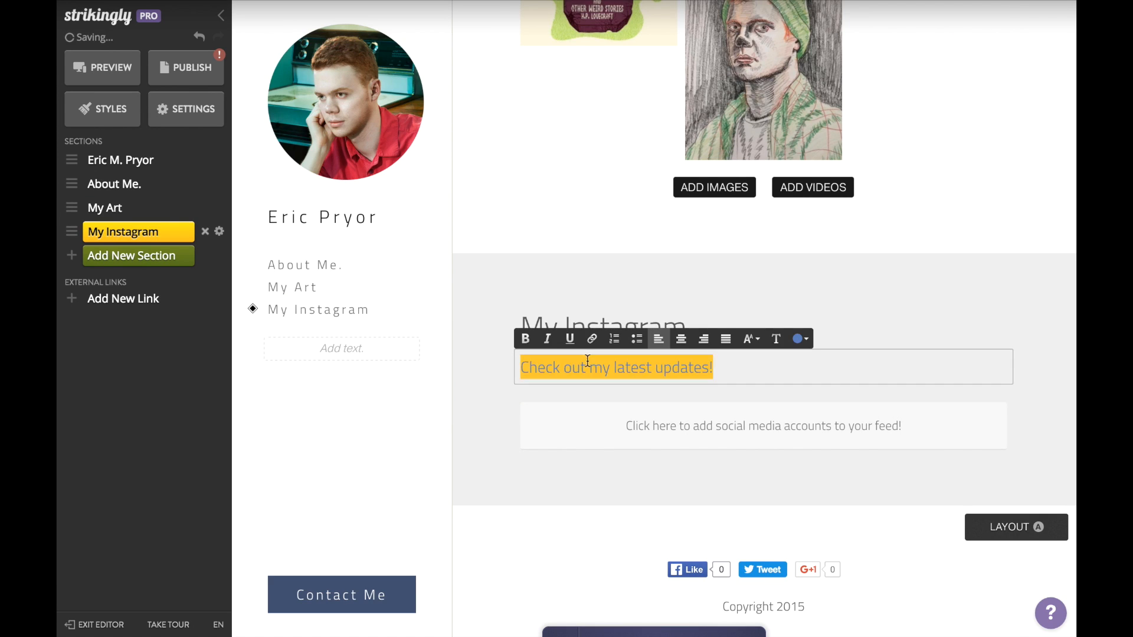
{"action": "key", "text": "BackSpace"}
Step: Connect and sign in to an Instagram account to fill the feed
{"action": "left_click", "coordinate": [689, 448]}
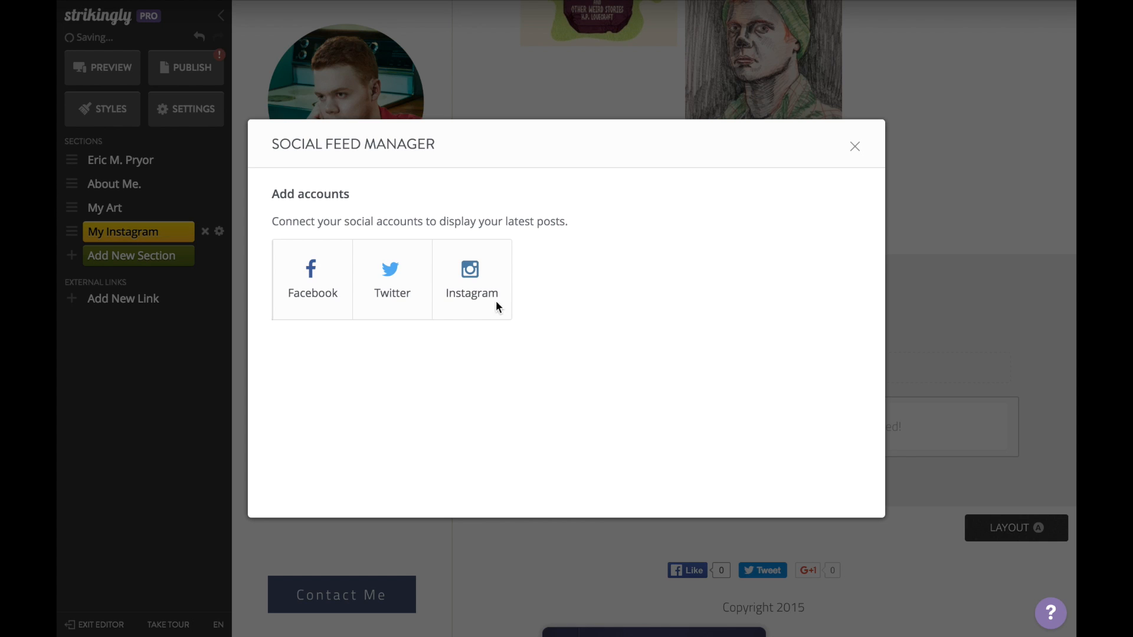
{"action": "left_click", "coordinate": [474, 281]}
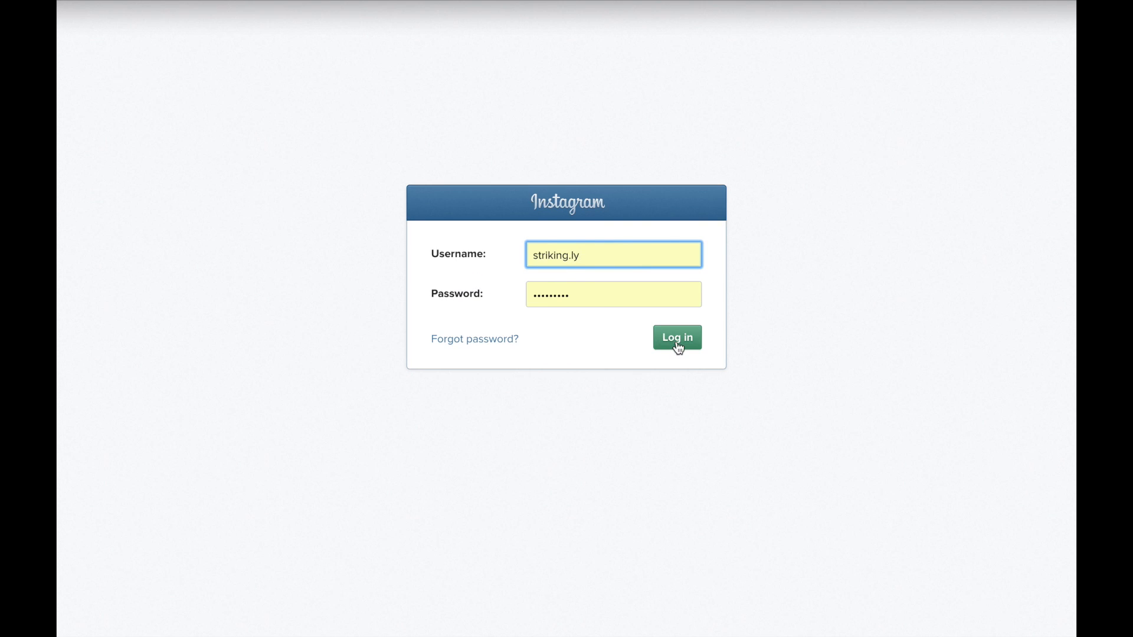
{"action": "left_click", "coordinate": [678, 344]}
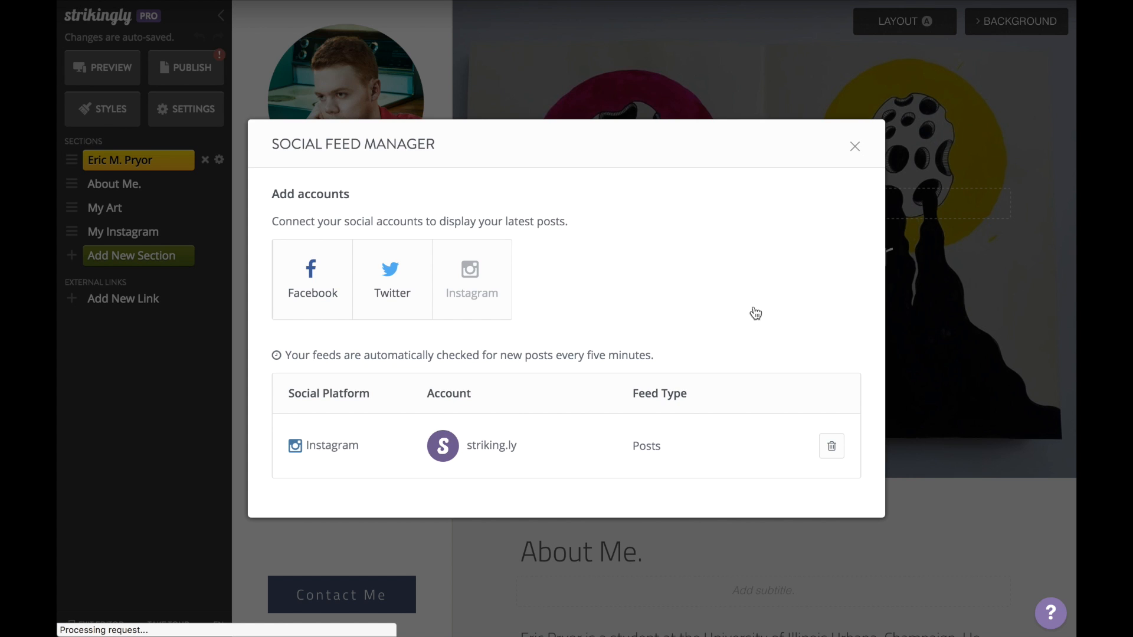
{"action": "left_click", "coordinate": [854, 146]}
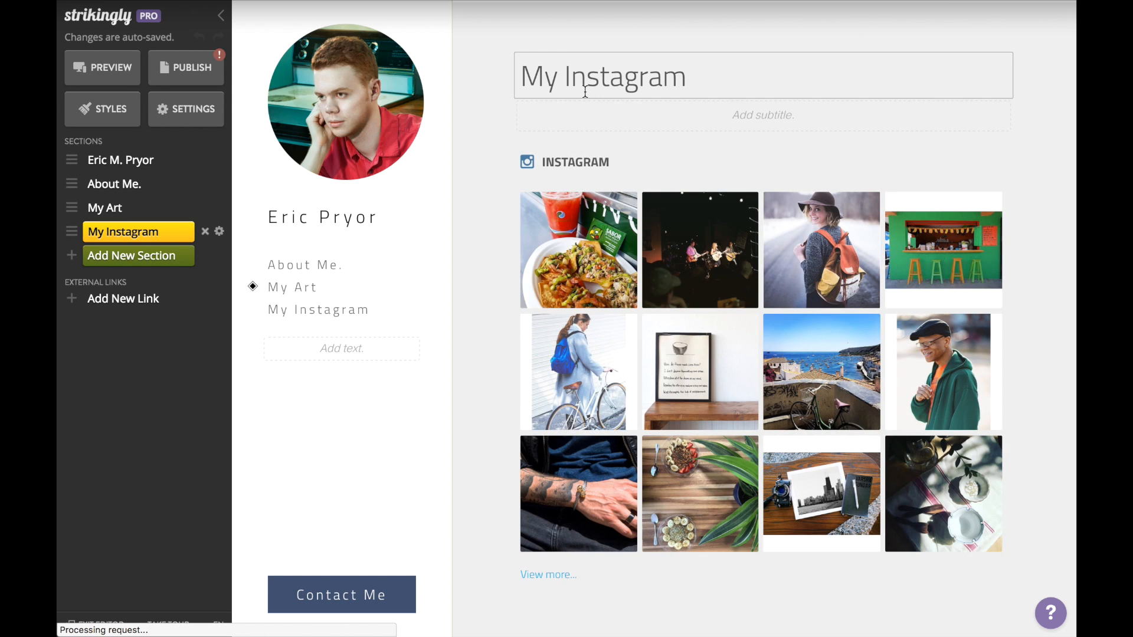
Step: Add a Contact Form section and rename its title from 'Contact Us' to 'Contact Me'
{"action": "left_click", "coordinate": [177, 266]}
{"action": "scroll", "coordinate": [315, 437], "scroll_direction": "down", "scroll_amount": 15}
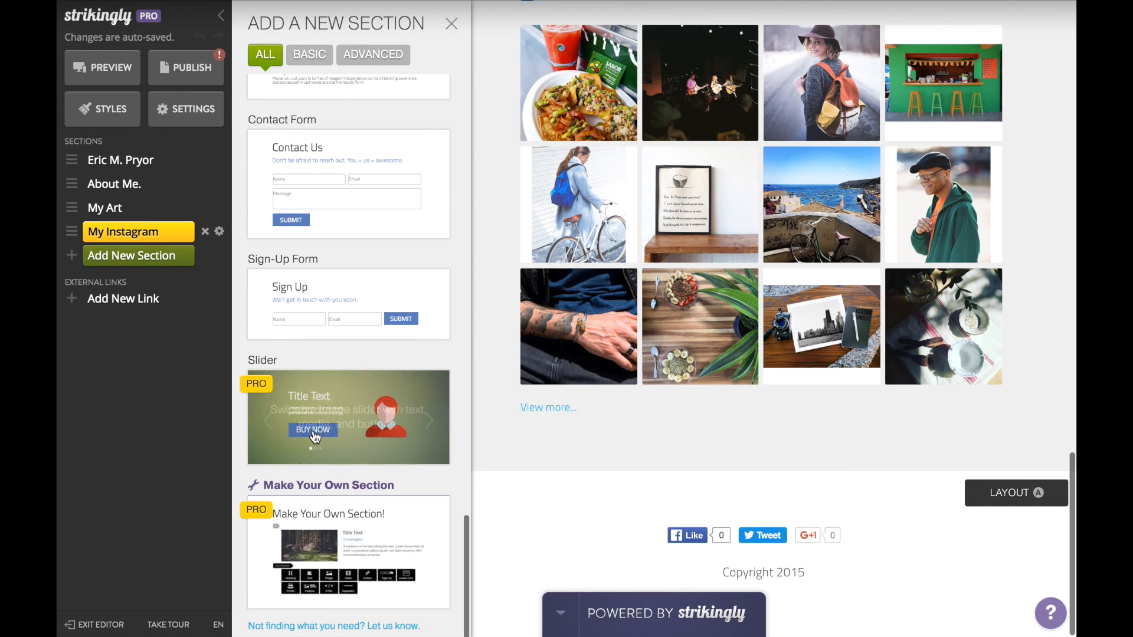
{"action": "left_click", "coordinate": [323, 179]}
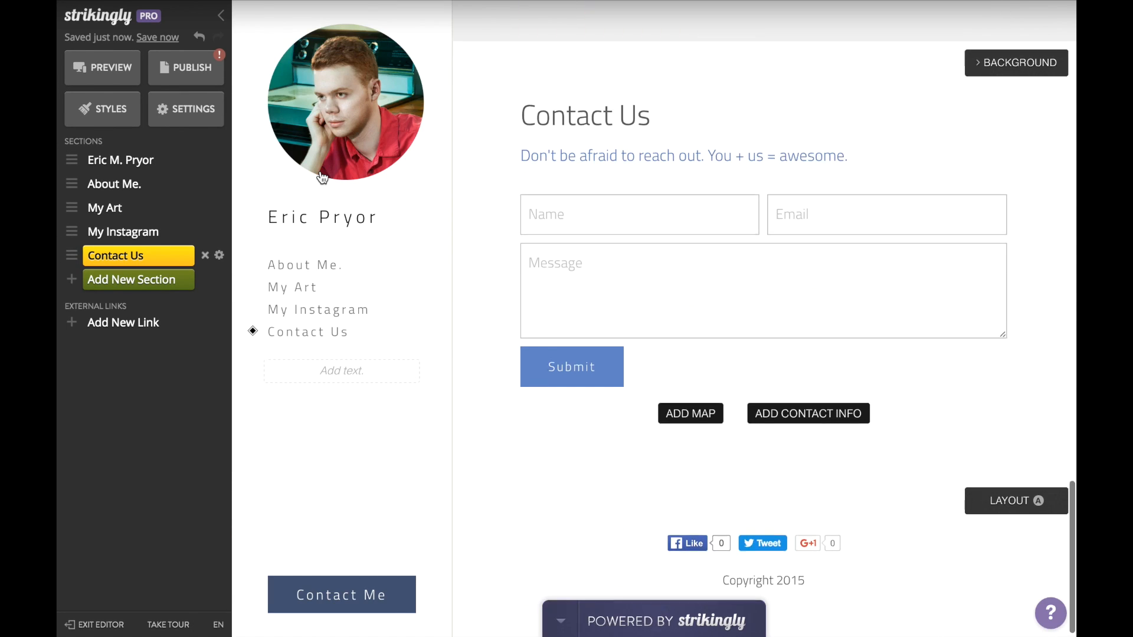
{"action": "left_click", "coordinate": [649, 122]}
{"action": "key", "text": "BackSpace"}
{"action": "key", "text": "BackSpace"}
{"action": "type", "text": "Me"}
Step: Delete the contact section's subtitle text, leaving it empty
{"action": "left_click", "coordinate": [611, 148]}
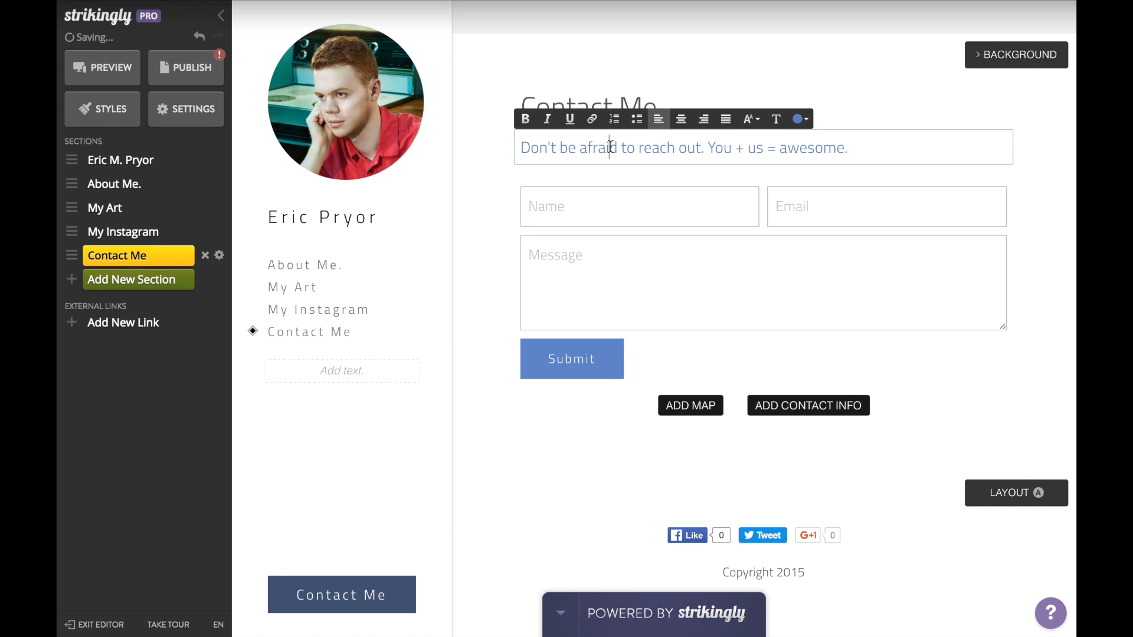
{"action": "key", "text": "ctrl+a"}
{"action": "key", "text": "BackSpace"}
{"action": "left_click", "coordinate": [512, 367]}
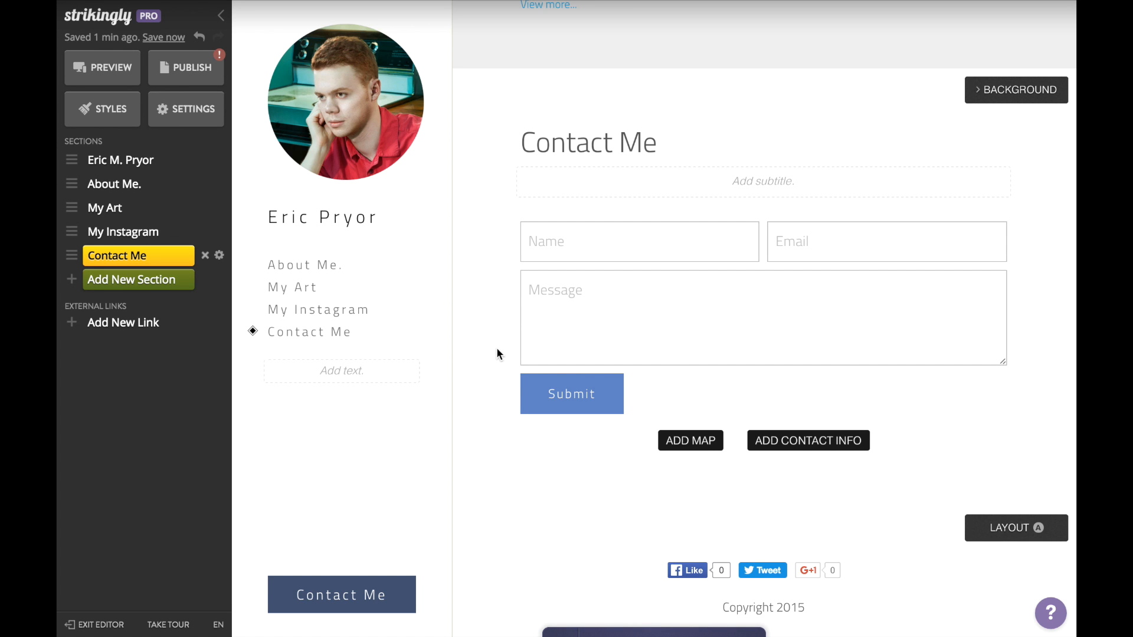
{"action": "left_click", "coordinate": [133, 160]}
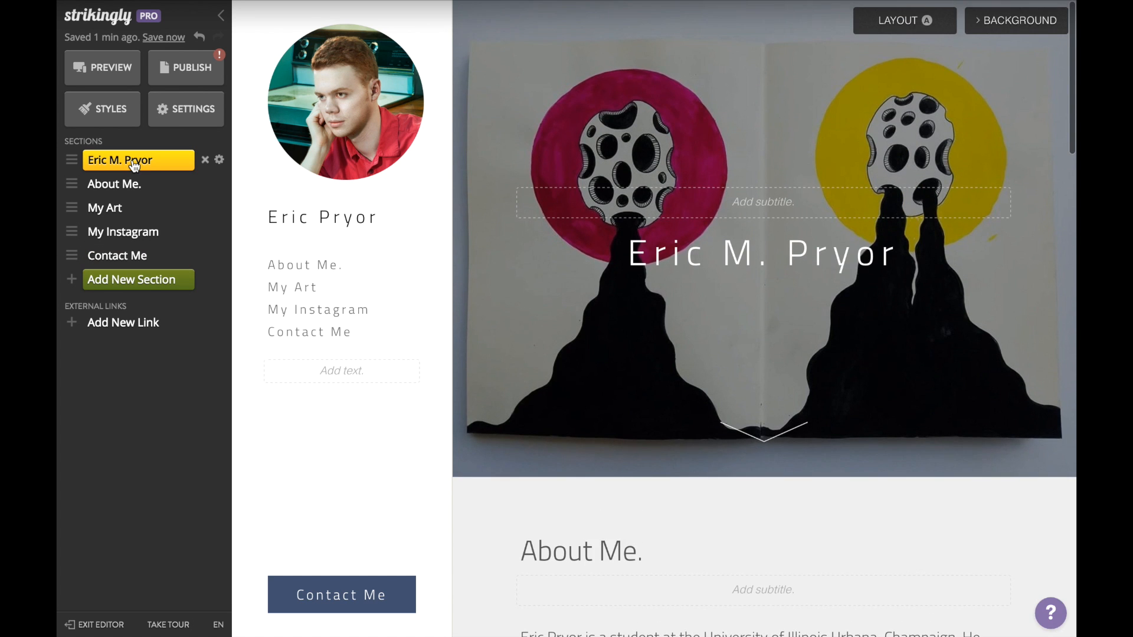
Step: In Styles, choose the Dark + Purple scheme and Bebas Neue as the Title Font
{"action": "left_click", "coordinate": [113, 114]}
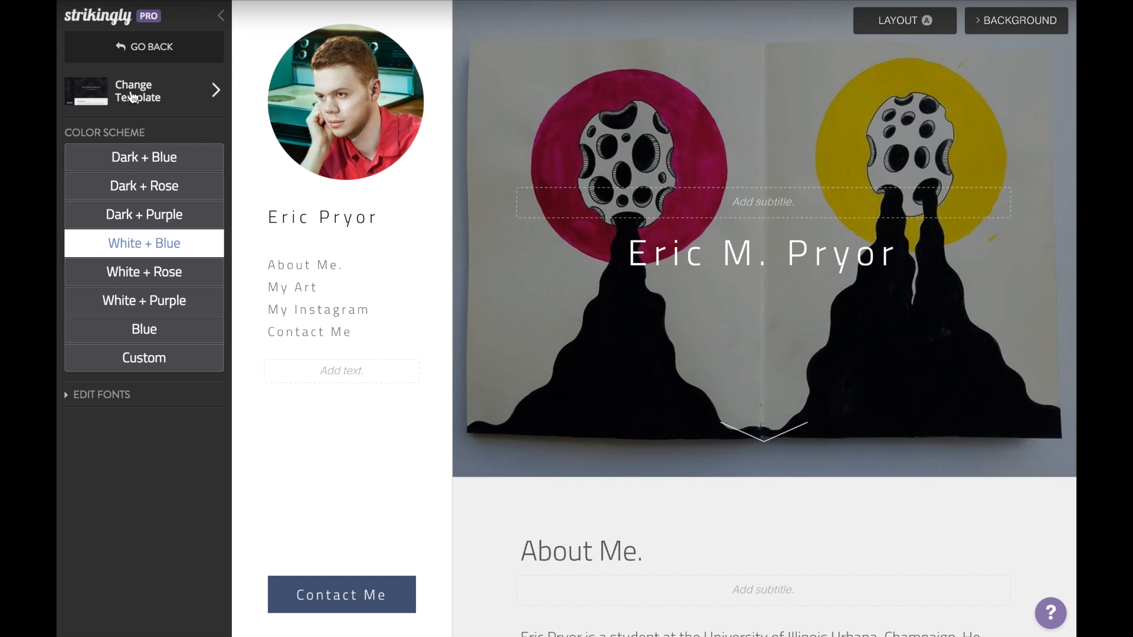
{"action": "left_click", "coordinate": [155, 219]}
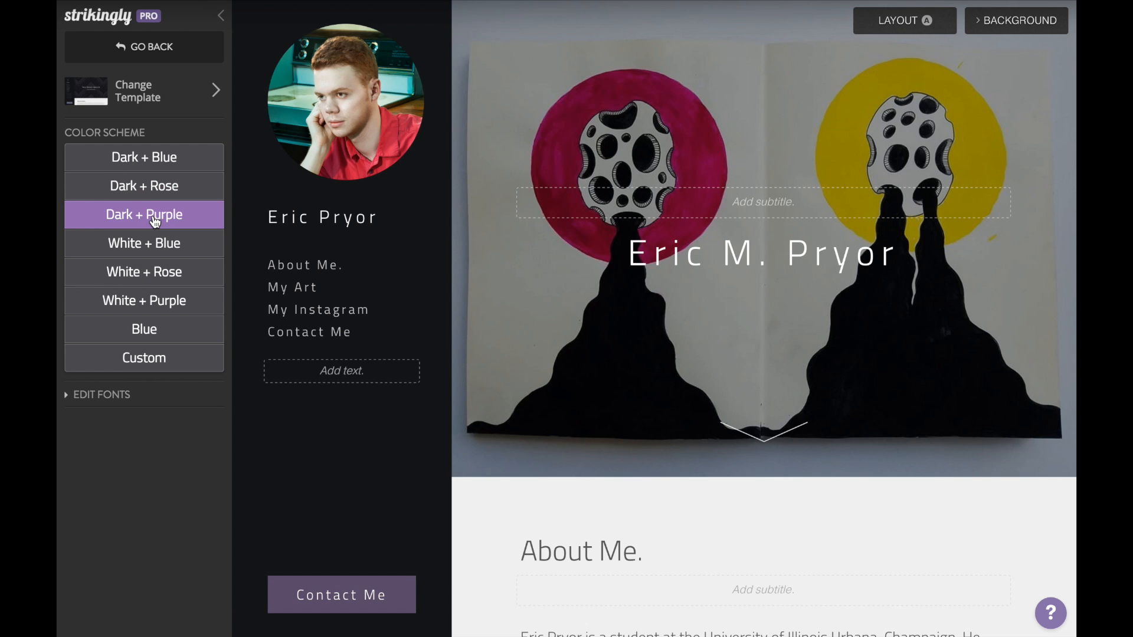
{"action": "left_click", "coordinate": [112, 394]}
{"action": "left_click", "coordinate": [117, 435]}
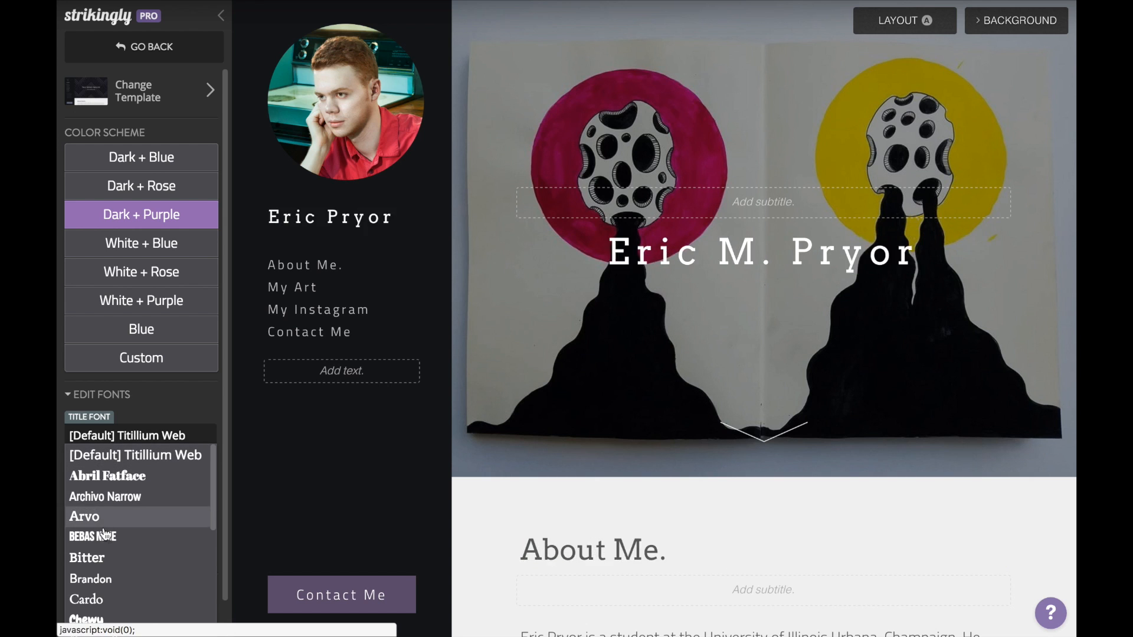
{"action": "left_click", "coordinate": [102, 537]}
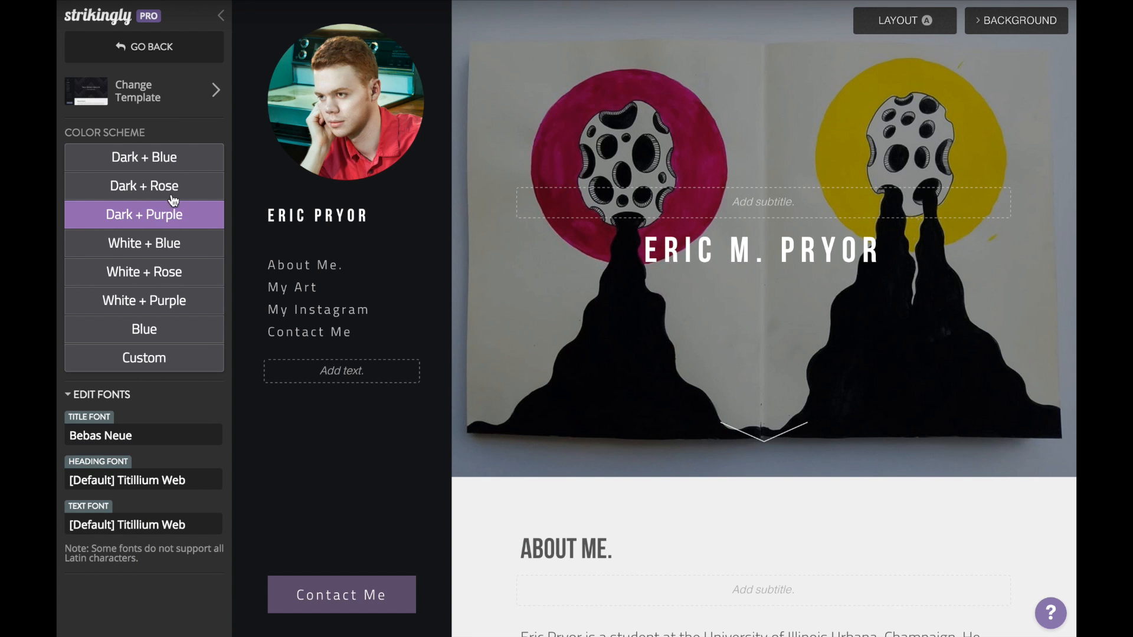
{"action": "left_click", "coordinate": [148, 46]}
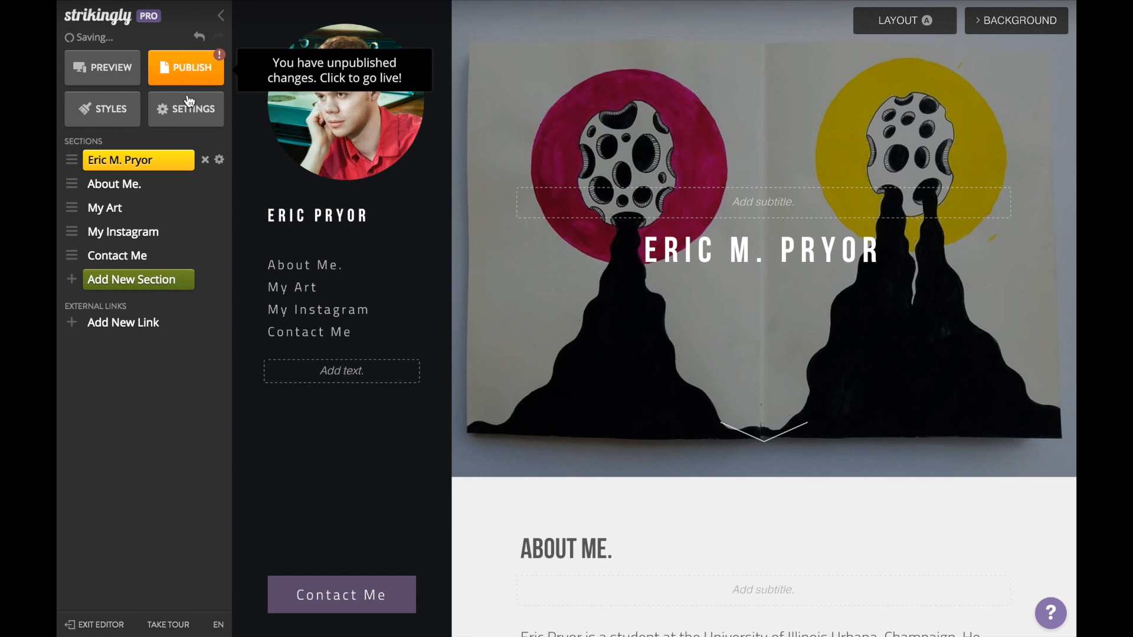
{"action": "left_click", "coordinate": [188, 115]}
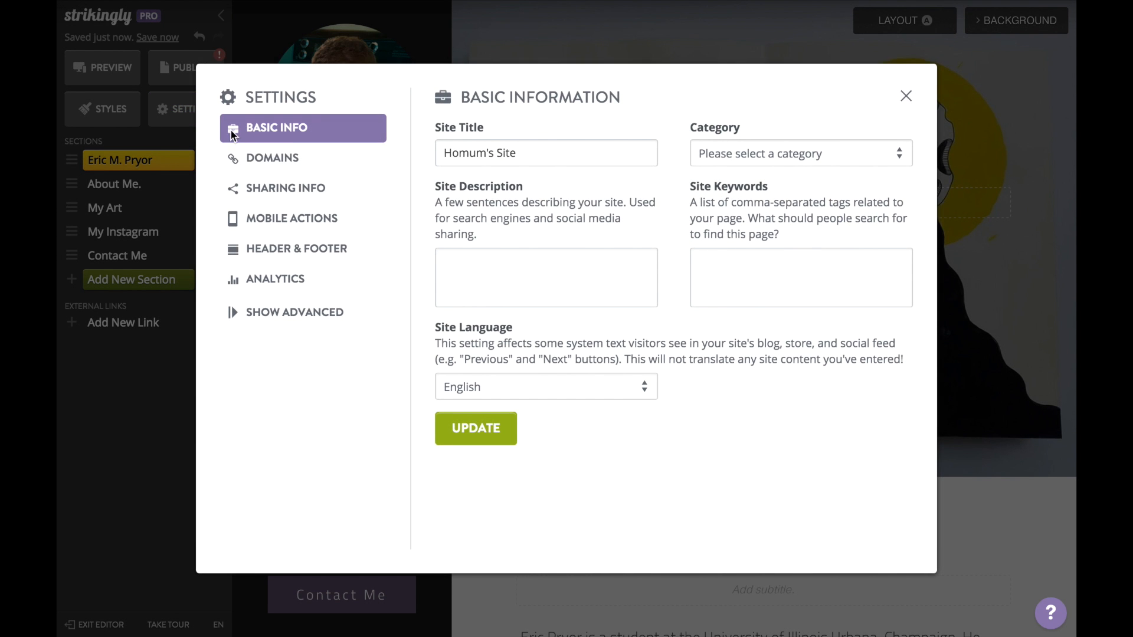
{"action": "left_click", "coordinate": [256, 160]}
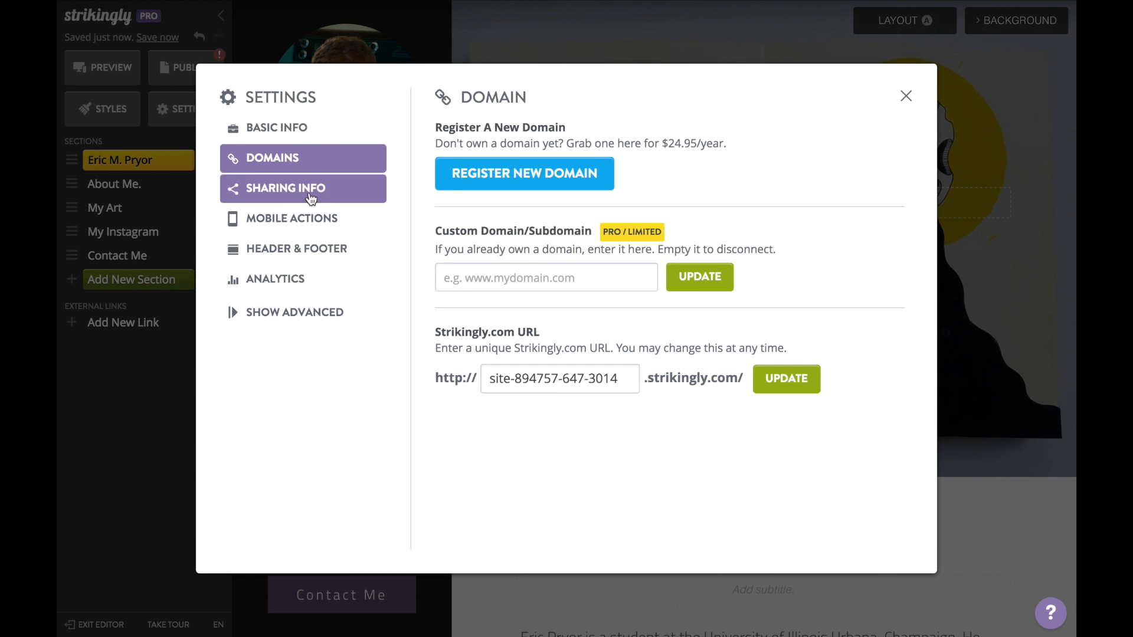
{"action": "left_click", "coordinate": [506, 384]}
{"action": "key", "text": "super+a"}
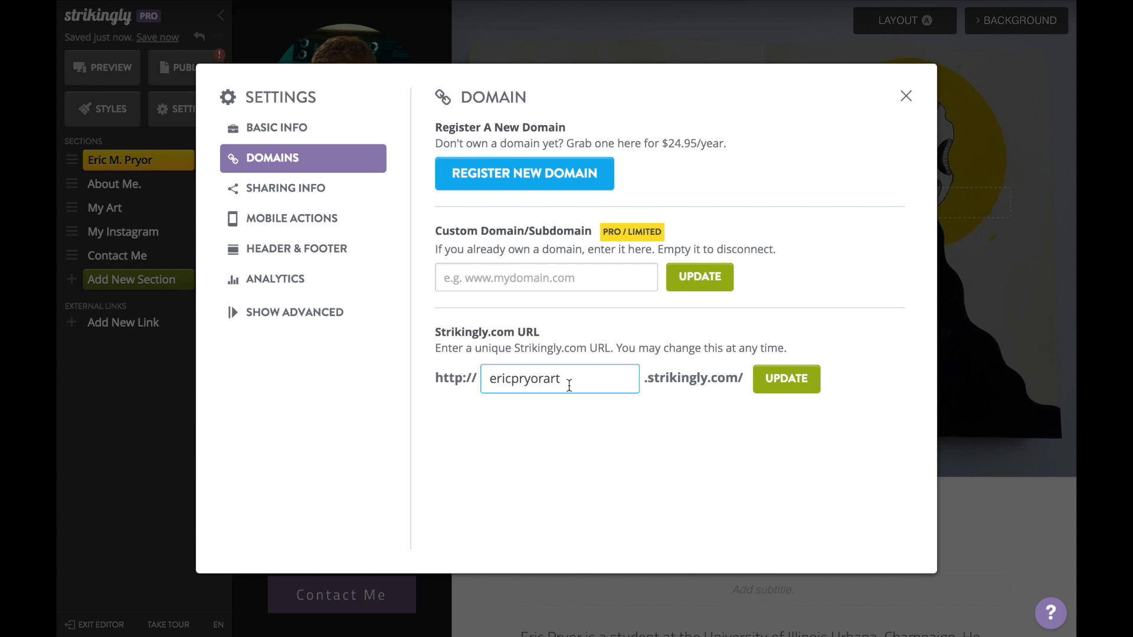
{"action": "left_click_drag", "start_coordinate": [569, 385], "coordinate": [487, 381]}
{"action": "left_click_drag", "start_coordinate": [645, 378], "coordinate": [726, 378]}
{"action": "left_click", "coordinate": [688, 430]}
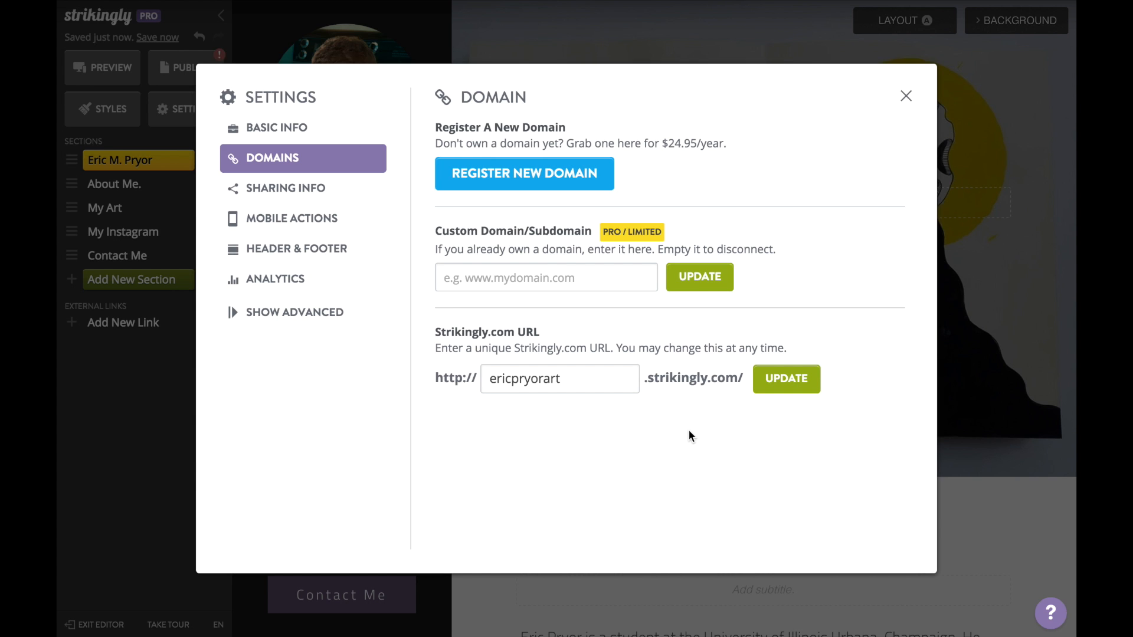
{"action": "left_click", "coordinate": [783, 388]}
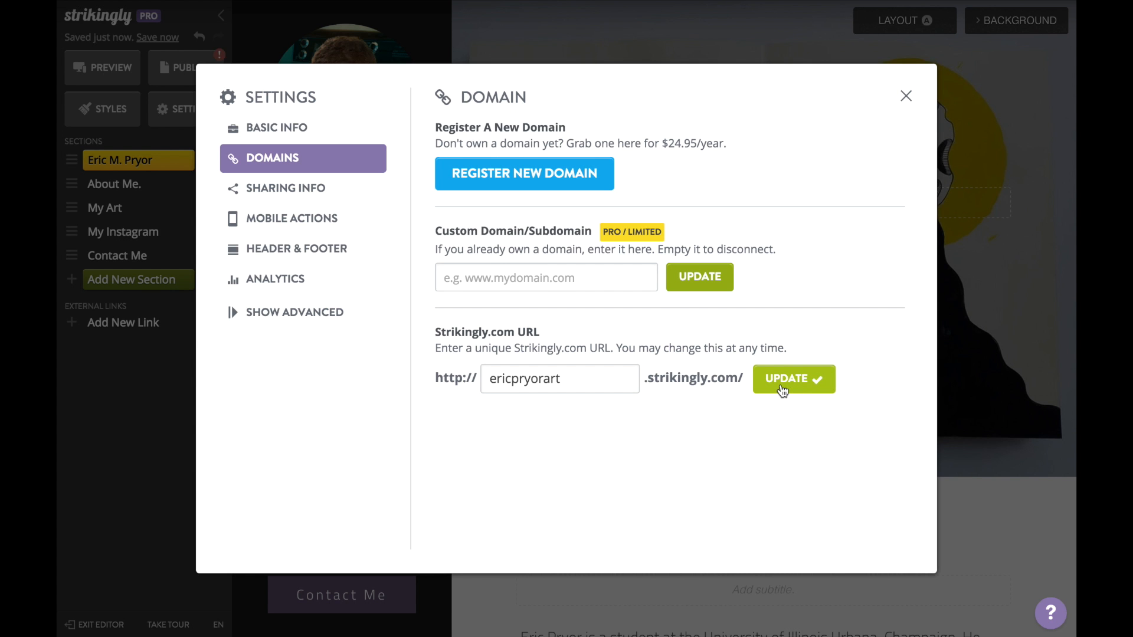
{"action": "left_click", "coordinate": [907, 98]}
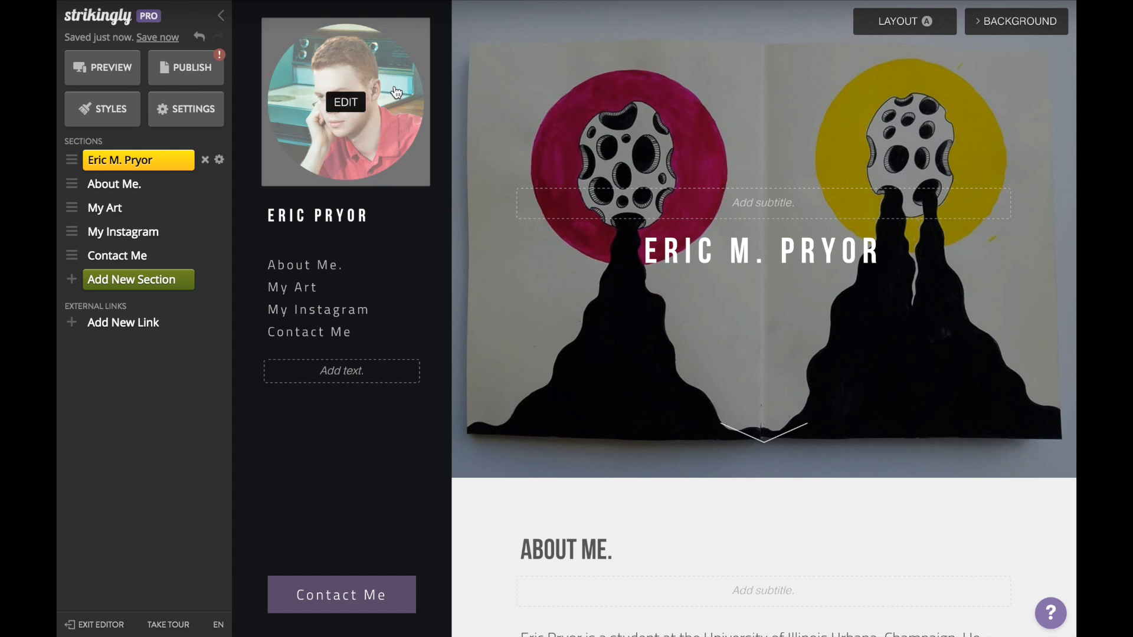
Step: Preview the portfolio, switching from desktop to tablet view and then to phone view
{"action": "left_click", "coordinate": [125, 72]}
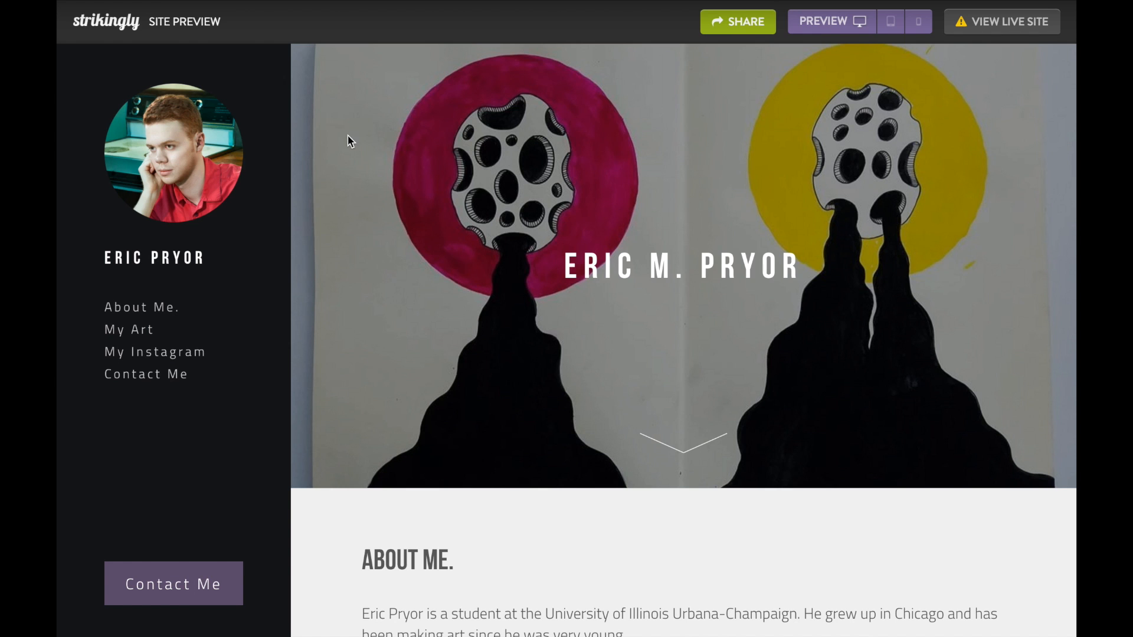
{"action": "left_click", "coordinate": [891, 23]}
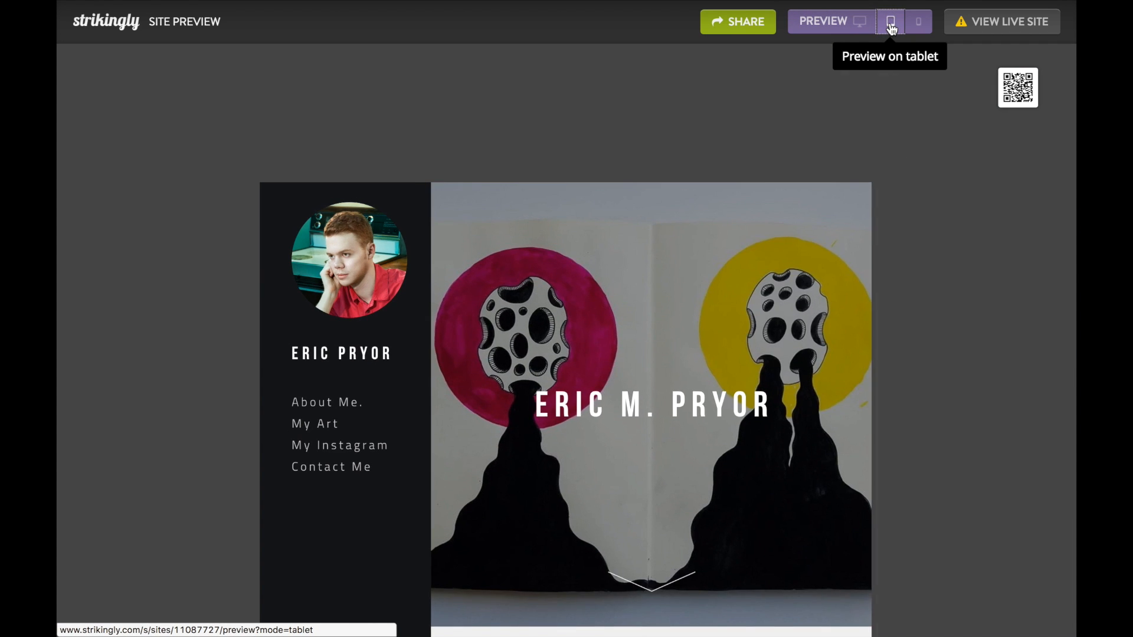
{"action": "left_click", "coordinate": [919, 25]}
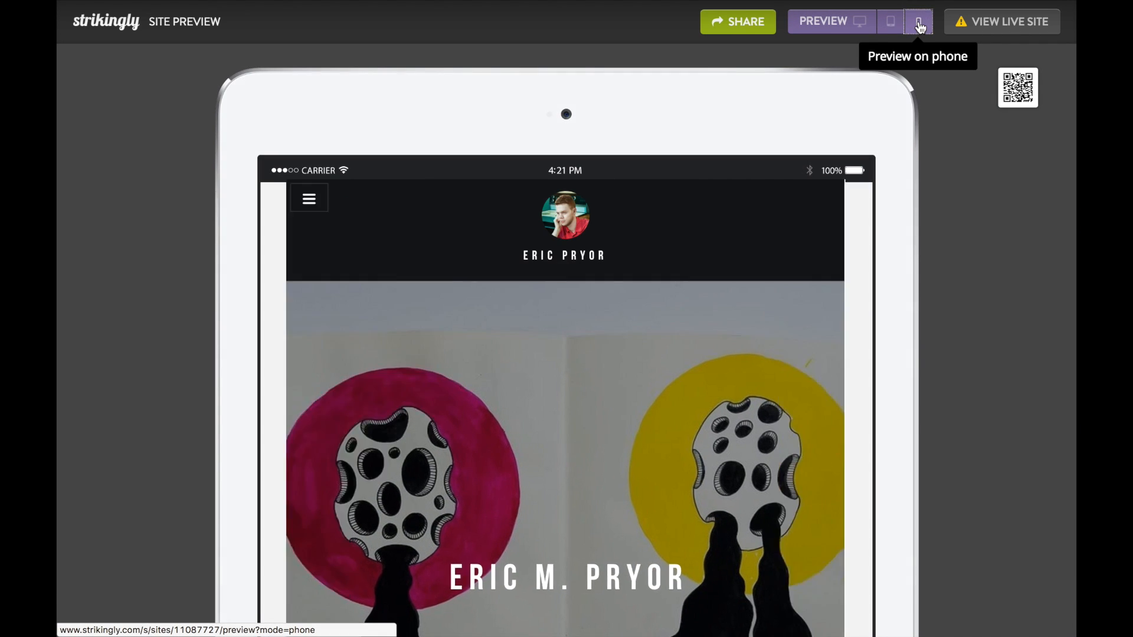